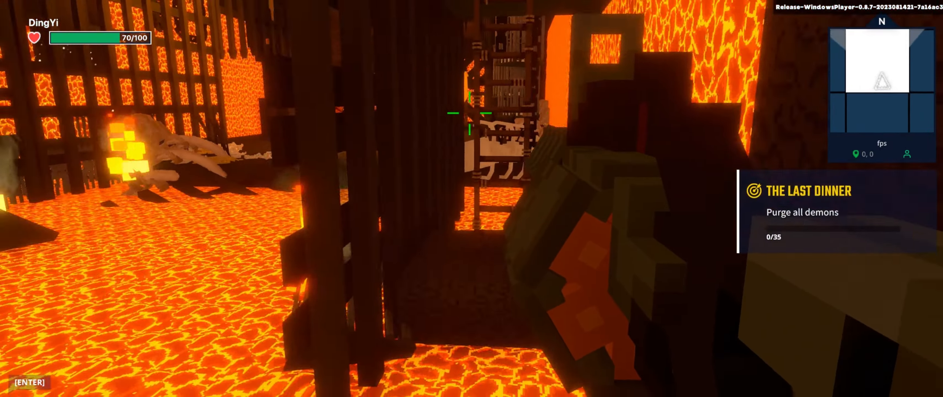
{"action": "key", "text": "w"}
{"action": "key", "text": "space"}
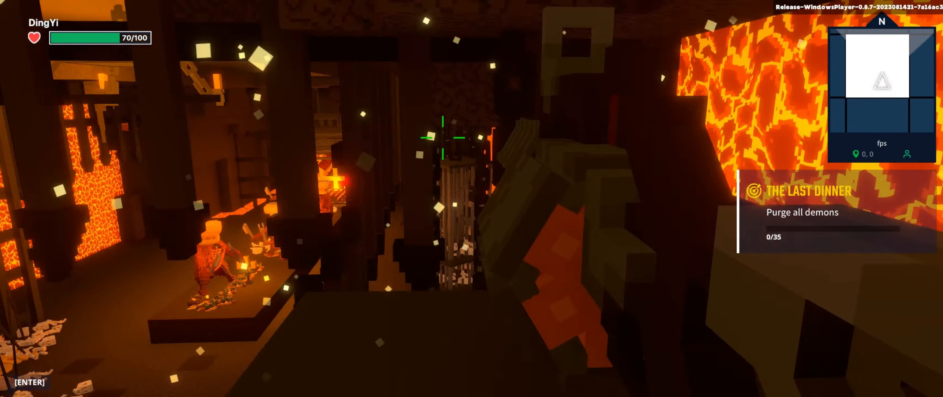
{"action": "key", "text": "w"}
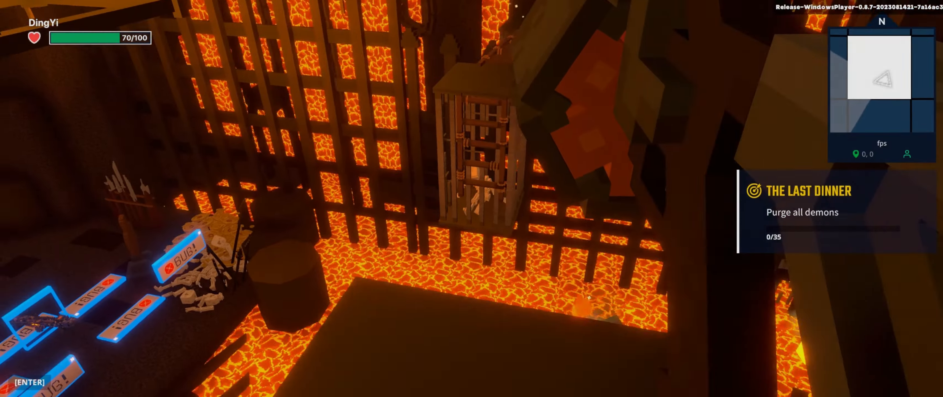
{"action": "key", "text": "w"}
{"action": "key", "text": "space"}
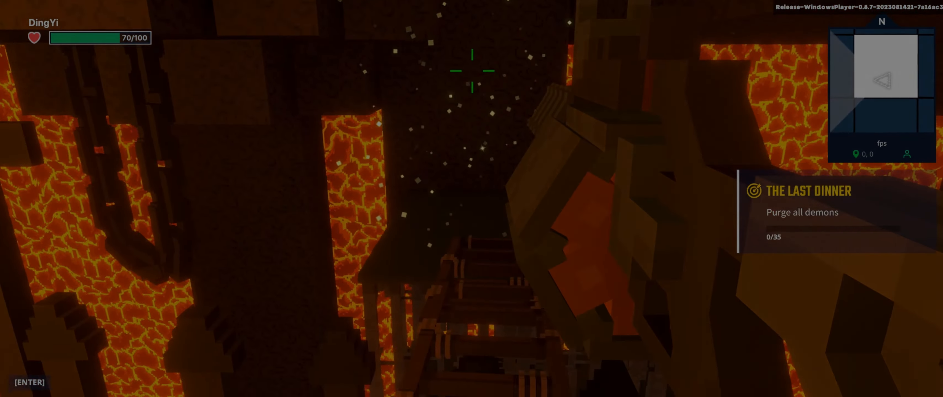
{"action": "key", "text": "w"}
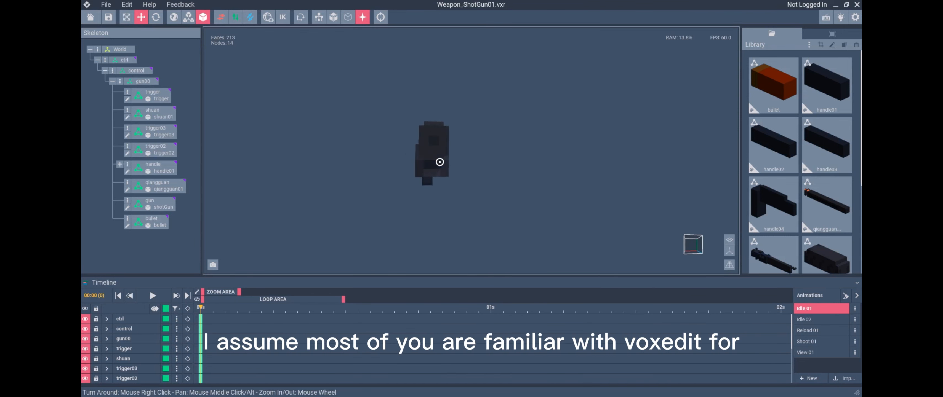
Play the shotgun's Shoot 01 animation and view the moving model over the floor grid.
{"action": "right_click_drag", "start_coordinate": [440, 162], "coordinate": [440, 162]}
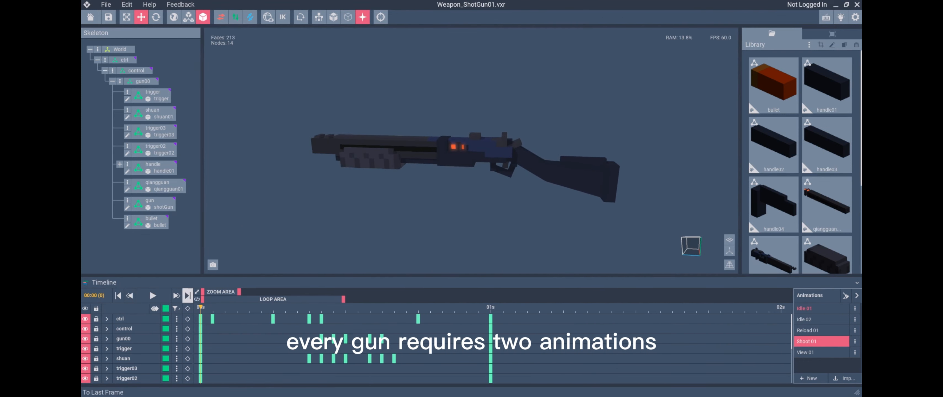
{"action": "key", "text": "space"}
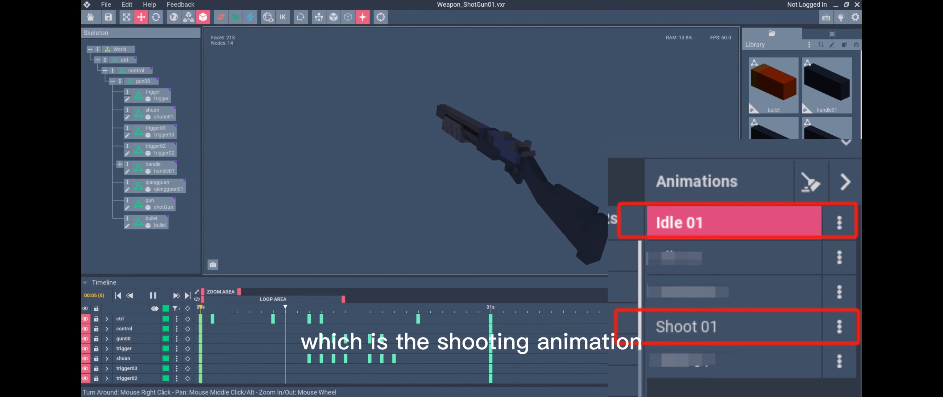
{"action": "left_click", "coordinate": [729, 240]}
{"action": "right_click_drag", "start_coordinate": [513, 143], "coordinate": [535, 175]}
{"action": "scroll", "coordinate": [531, 179], "scroll_direction": "down", "scroll_amount": 3}
{"action": "scroll", "coordinate": [536, 178], "scroll_direction": "up", "scroll_amount": 2}
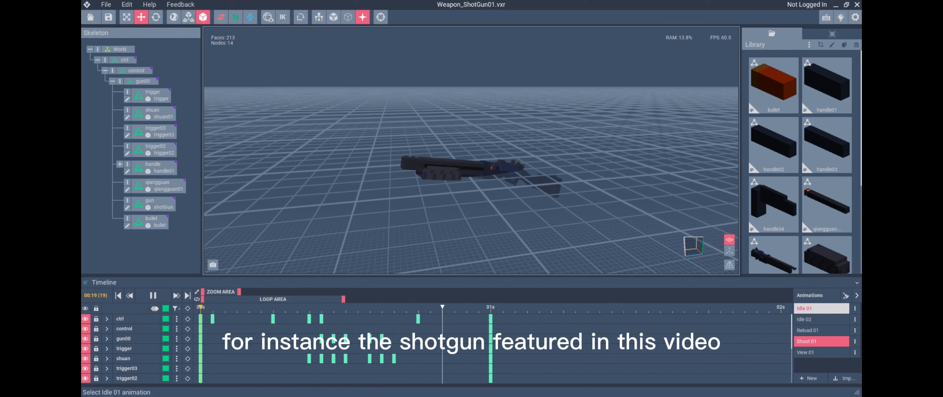
Switch to the Idle 01 animation and examine the shotgun's overall size and handle proportions.
{"action": "left_click", "coordinate": [821, 309]}
{"action": "scroll", "coordinate": [509, 178], "scroll_direction": "up", "scroll_amount": 3}
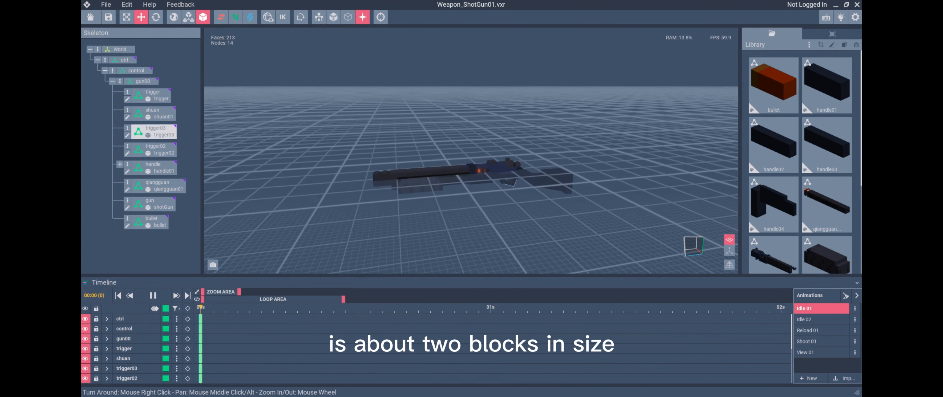
{"action": "right_click_drag", "start_coordinate": [509, 181], "coordinate": [507, 177]}
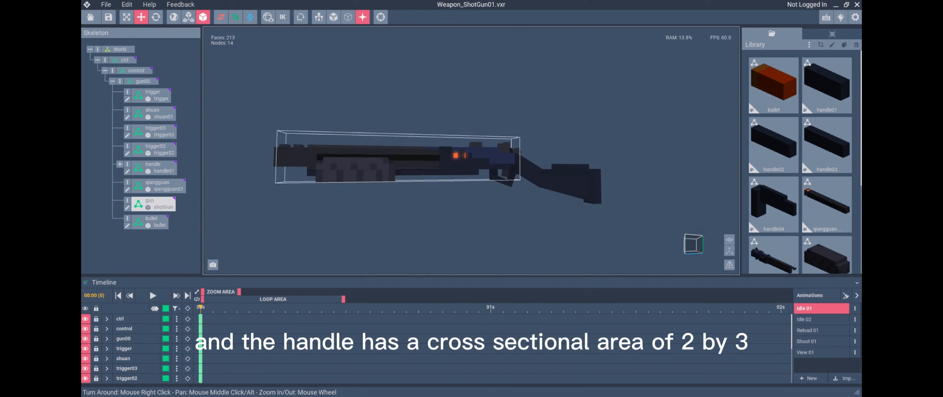
{"action": "right_click_drag", "start_coordinate": [515, 156], "coordinate": [440, 158]}
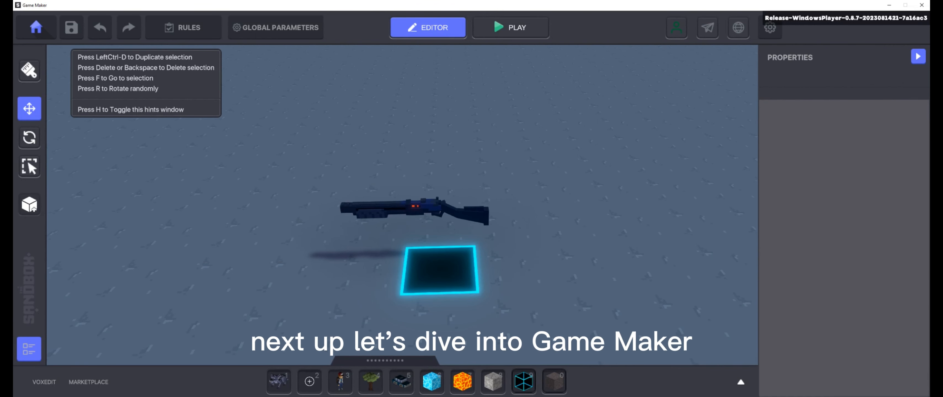
Switch to Game Maker and add the [SP] Pickable component to the Weapon_ShotGun01 entity.
{"action": "left_click", "coordinate": [435, 208]}
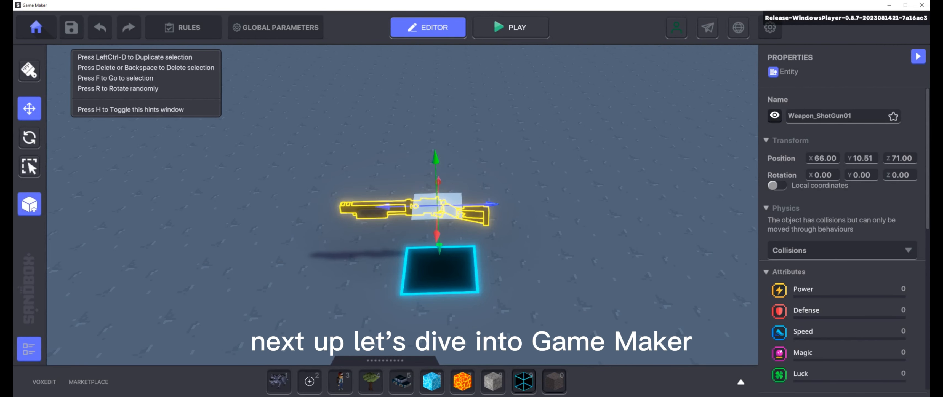
{"action": "scroll", "coordinate": [843, 220], "scroll_direction": "down", "scroll_amount": 6}
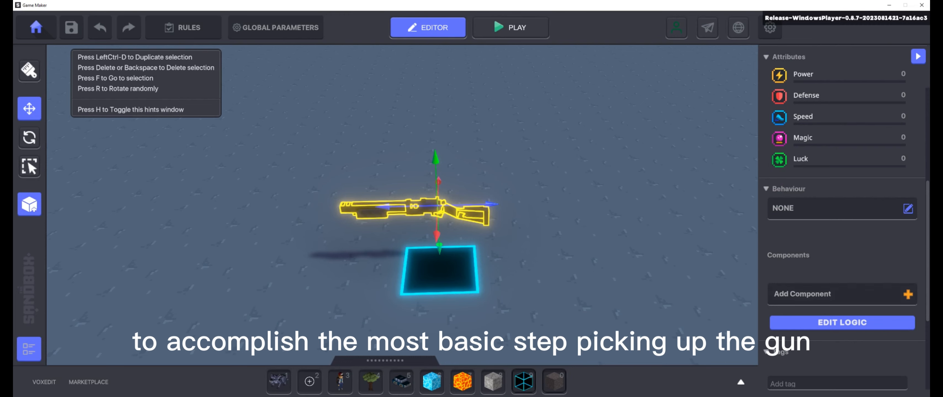
{"action": "left_click", "coordinate": [908, 294]}
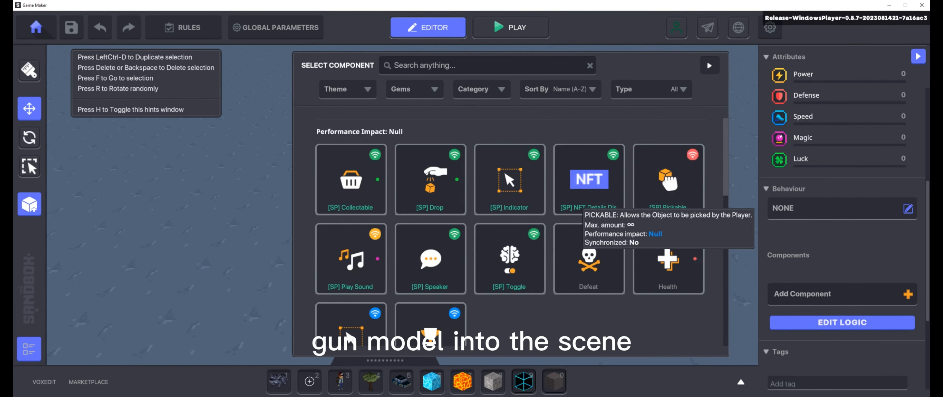
{"action": "left_click", "coordinate": [668, 183]}
{"action": "scroll", "coordinate": [873, 261], "scroll_direction": "down", "scroll_amount": 2}
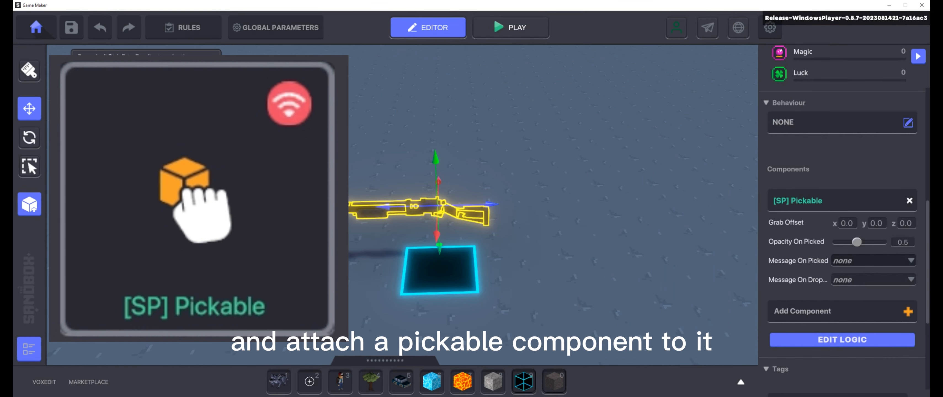
In the shotgun's logic, set the Pickable grab offset to X 0.5, Y 0.4 and the opacity on picked to 1.0.
{"action": "left_click", "coordinate": [842, 340]}
{"action": "scroll", "coordinate": [842, 329], "scroll_direction": "down", "scroll_amount": 4}
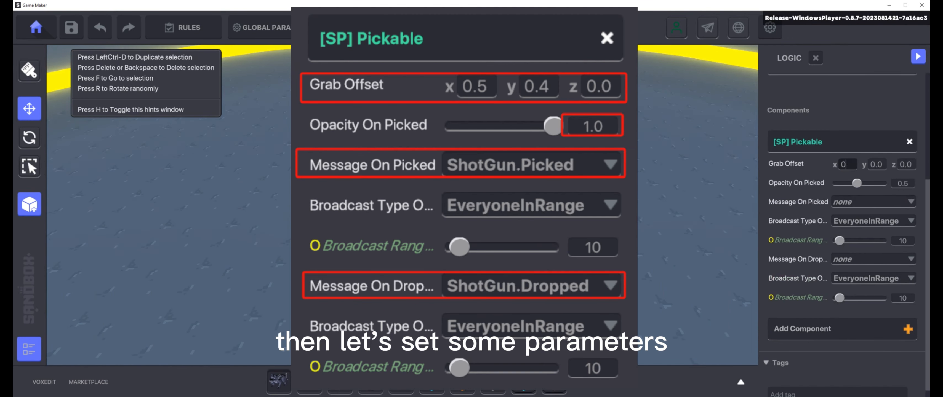
{"action": "type", "text": ".5"}
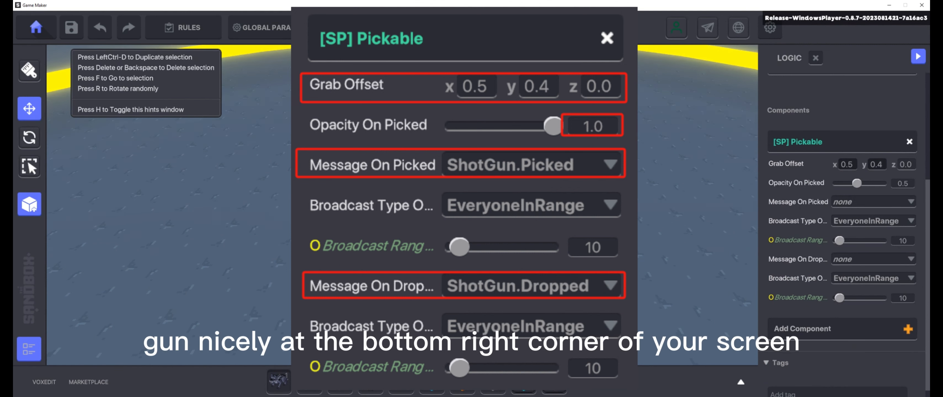
{"action": "left_click_drag", "start_coordinate": [857, 183], "coordinate": [868, 183]}
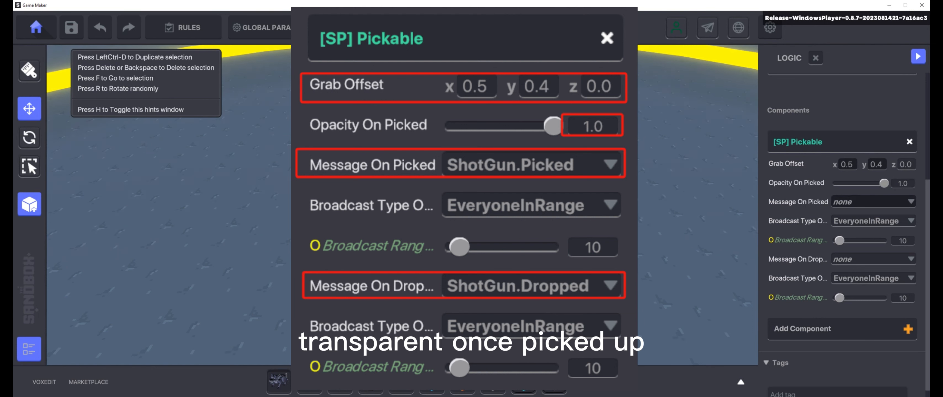
Add a new message ShotGun.Picked as the Pickable component's Message On Picked.
{"action": "left_click", "coordinate": [874, 202]}
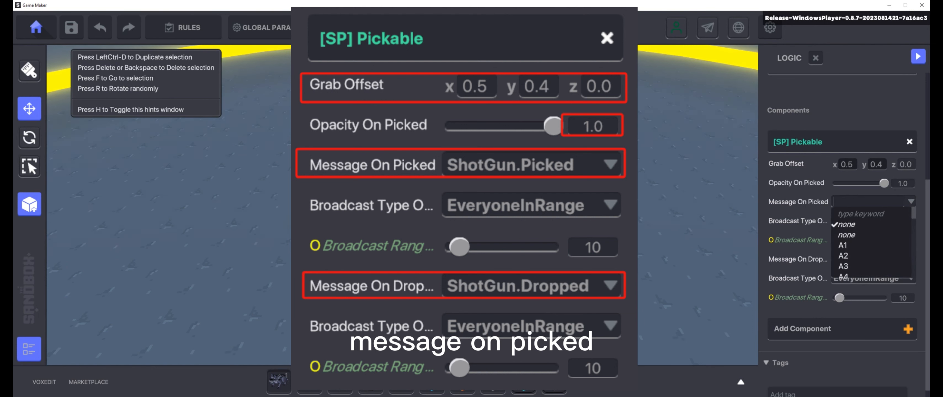
{"action": "type", "text": "ShotGun."}
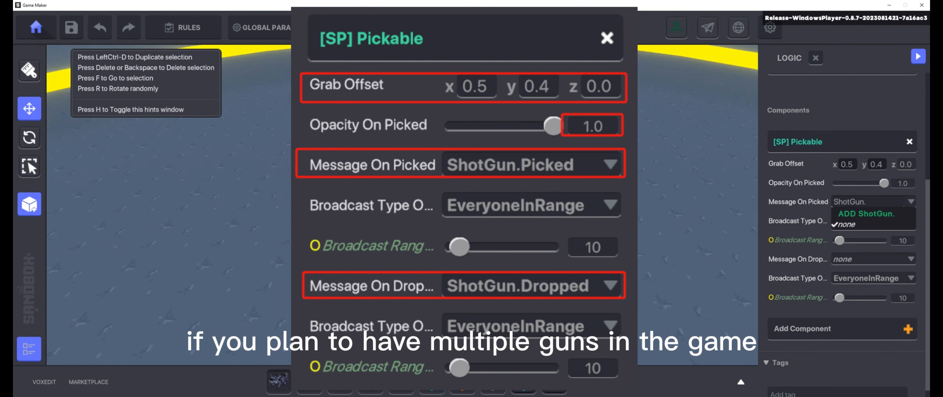
{"action": "type", "text": "Picked"}
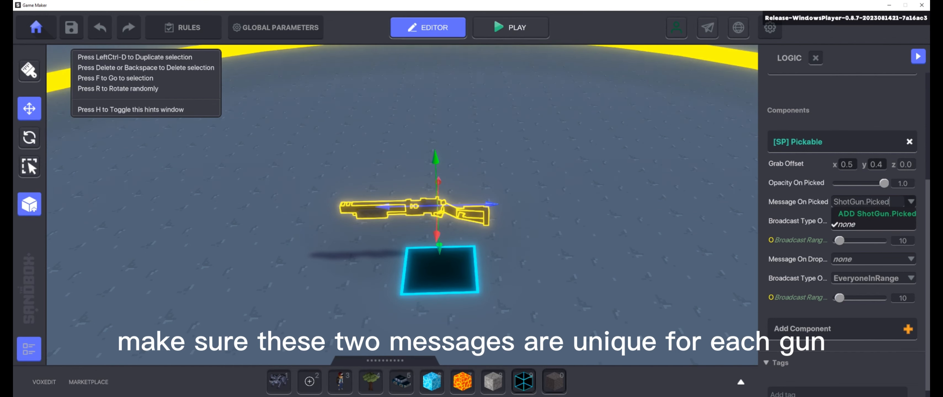
{"action": "key", "text": "Return"}
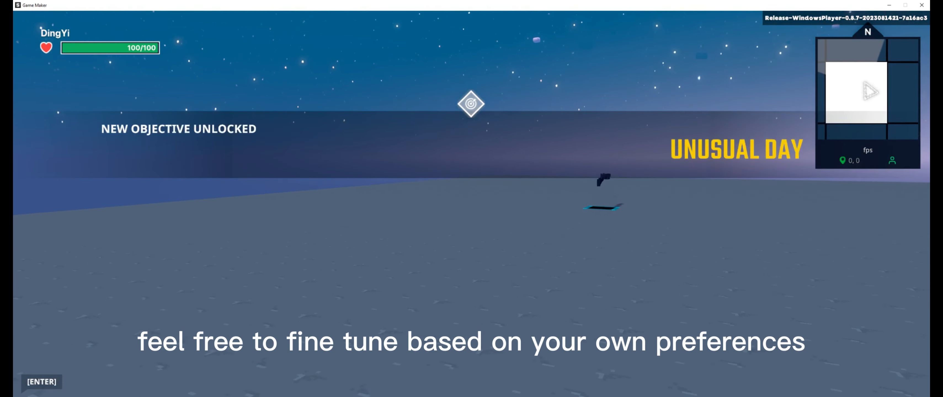
Playtest the scene by picking up the shotgun and walking around with it, and return to the editor.
{"action": "key", "text": "w"}
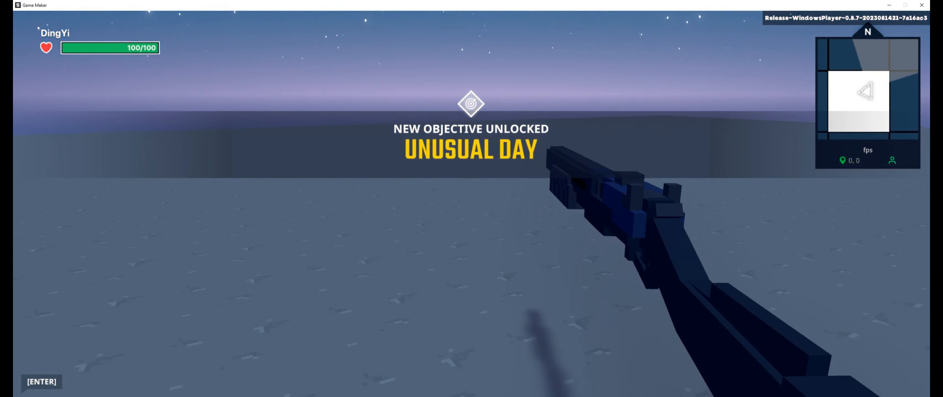
{"action": "key", "text": "a"}
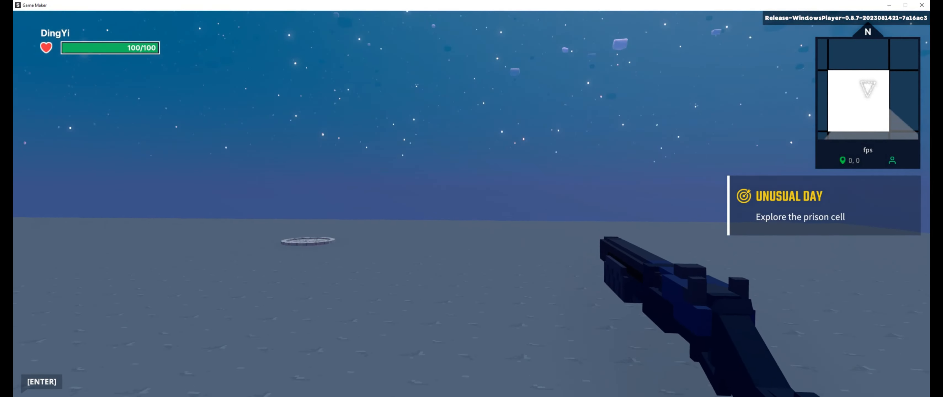
{"action": "key", "text": "s"}
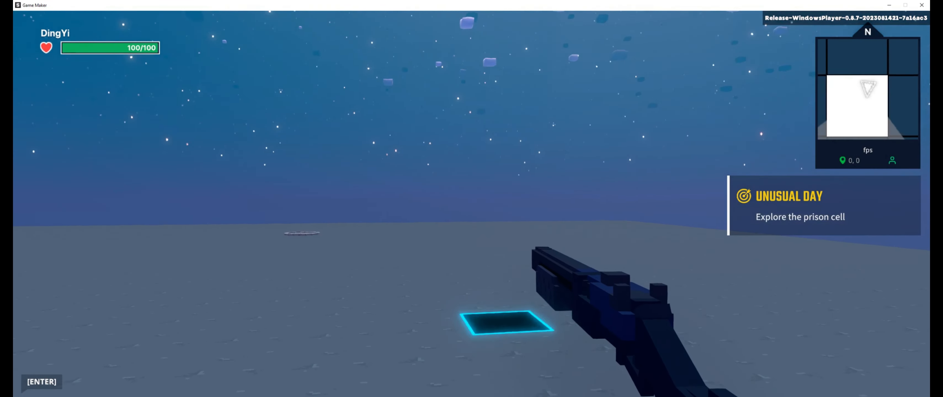
{"action": "key", "text": "Escape"}
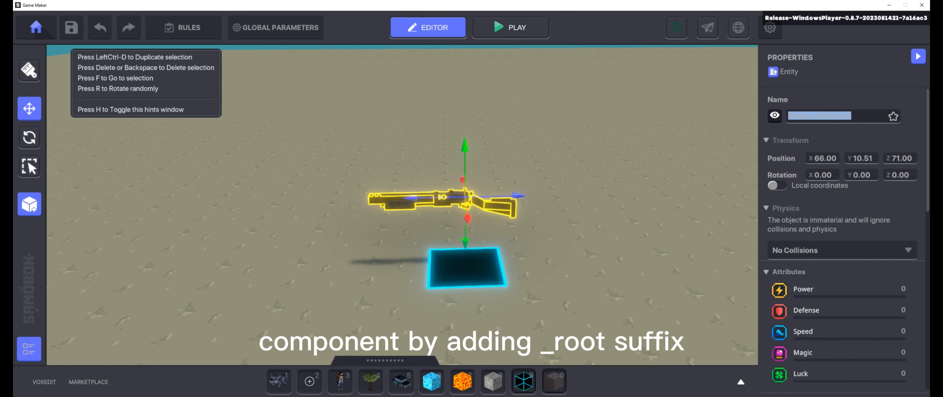
Rename the shotgun entity to ShotGun_root and turn off its visibility.
{"action": "type", "text": "hot"}
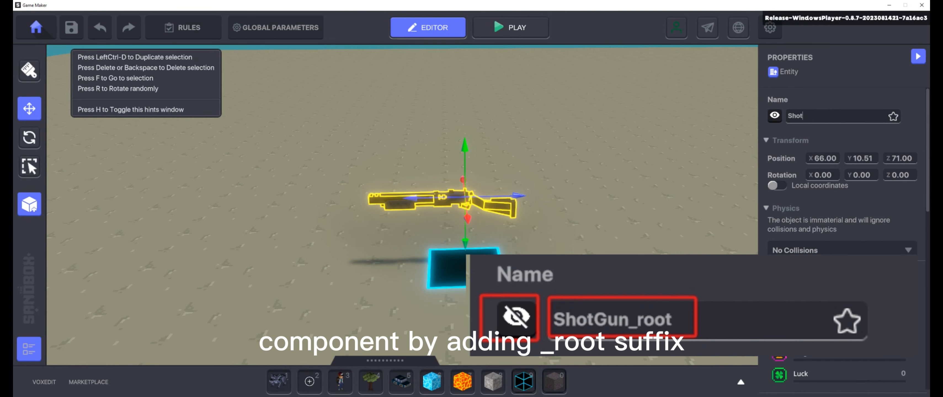
{"action": "type", "text": "Gun_ro"}
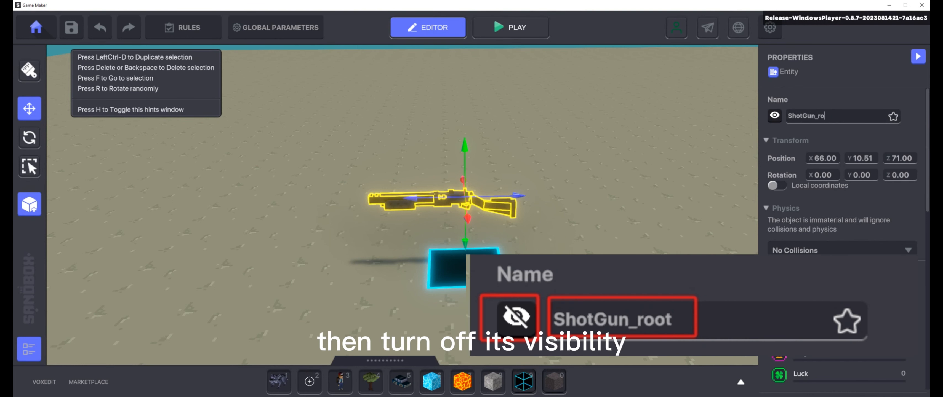
{"action": "type", "text": "ot"}
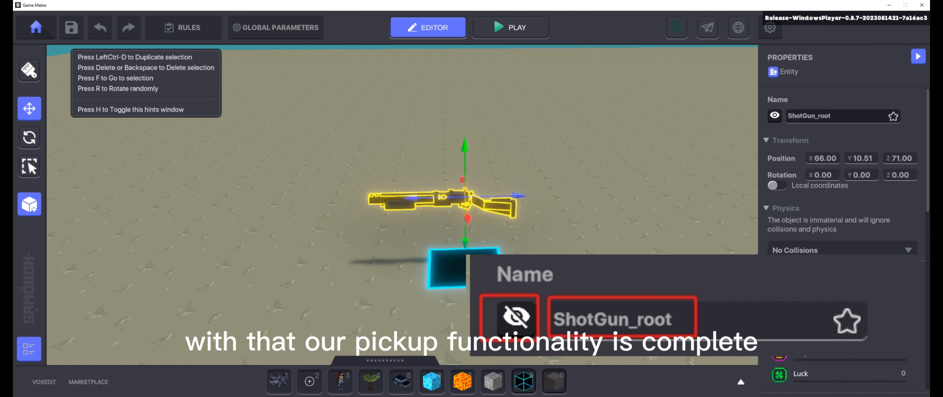
{"action": "scroll", "coordinate": [842, 219], "scroll_direction": "down", "scroll_amount": 5}
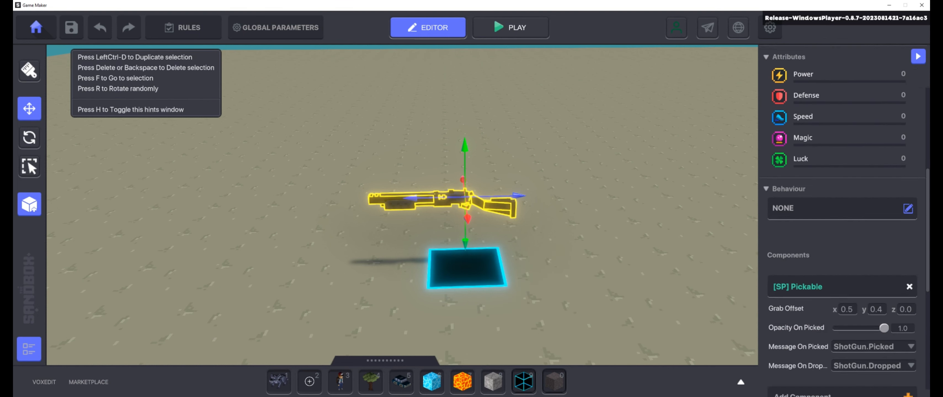
{"action": "scroll", "coordinate": [842, 220], "scroll_direction": "up", "scroll_amount": 5}
Duplicate ShotGun_root and move the copy beside the original, to about X 65, Z 71.5.
{"action": "right_click_drag", "start_coordinate": [465, 197], "coordinate": [439, 220]}
{"action": "key", "text": "ctrl+d"}
{"action": "left_click_drag", "start_coordinate": [465, 196], "coordinate": [406, 257]}
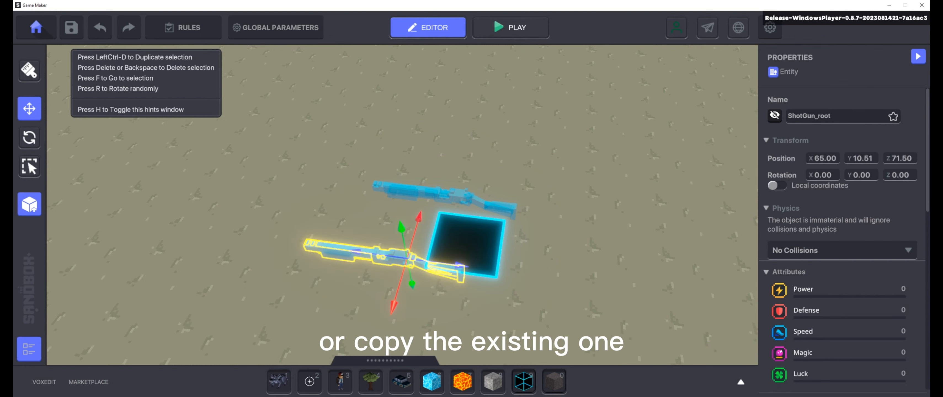
Make the duplicated shotgun visible and remove its Pickable component.
{"action": "left_click", "coordinate": [775, 116]}
{"action": "scroll", "coordinate": [842, 220], "scroll_direction": "down", "scroll_amount": 5}
{"action": "left_click", "coordinate": [908, 286]}
{"action": "scroll", "coordinate": [842, 220], "scroll_direction": "up", "scroll_amount": 3}
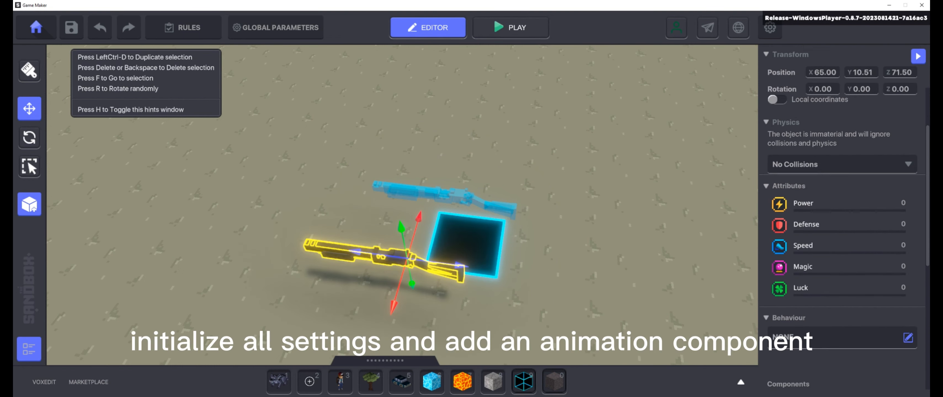
Assign the Decoration behaviour to the duplicated shotgun and give it a first animation element using Idle 01.
{"action": "scroll", "coordinate": [842, 220], "scroll_direction": "down", "scroll_amount": 1}
{"action": "left_click", "coordinate": [908, 295]}
{"action": "left_click", "coordinate": [438, 175]}
{"action": "scroll", "coordinate": [842, 219], "scroll_direction": "down", "scroll_amount": 4}
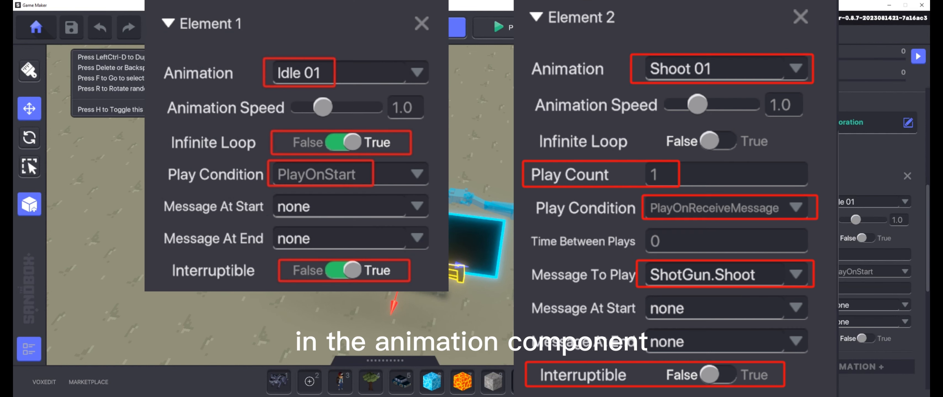
Make the Idle 01 element interruptible and set a second animation element to Shoot 01 with the PlayOnReceiveMessage condition.
{"action": "scroll", "coordinate": [875, 220], "scroll_direction": "down", "scroll_amount": 4}
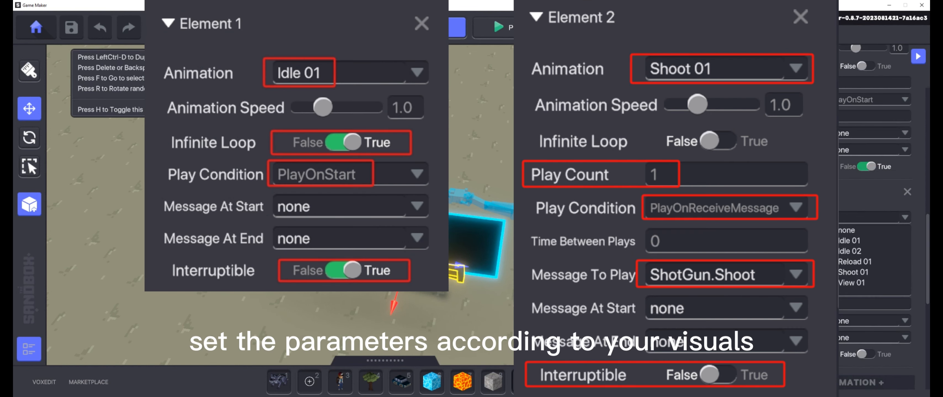
{"action": "left_click", "coordinate": [868, 288]}
{"action": "left_click", "coordinate": [867, 312]}
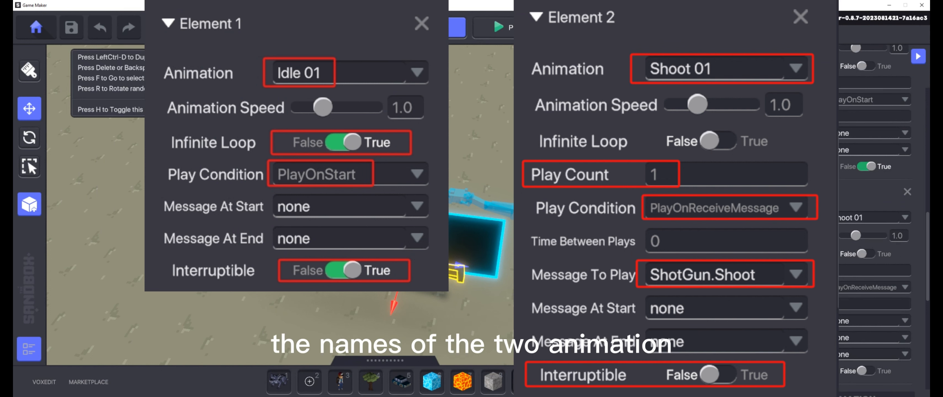
Enter ShotGun.Shot as the message that plays the Shoot 01 animation element.
{"action": "left_click", "coordinate": [868, 321]}
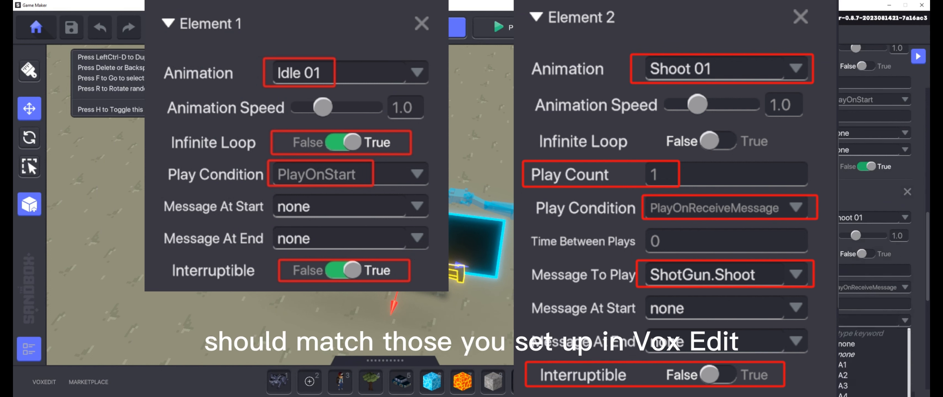
{"action": "type", "text": "Shot"}
{"action": "key", "text": "BackSpace"}
{"action": "key", "text": "BackSpace"}
{"action": "key", "text": "BackSpace"}
{"action": "key", "text": "BackSpace"}
{"action": "type", "text": "Sho"}
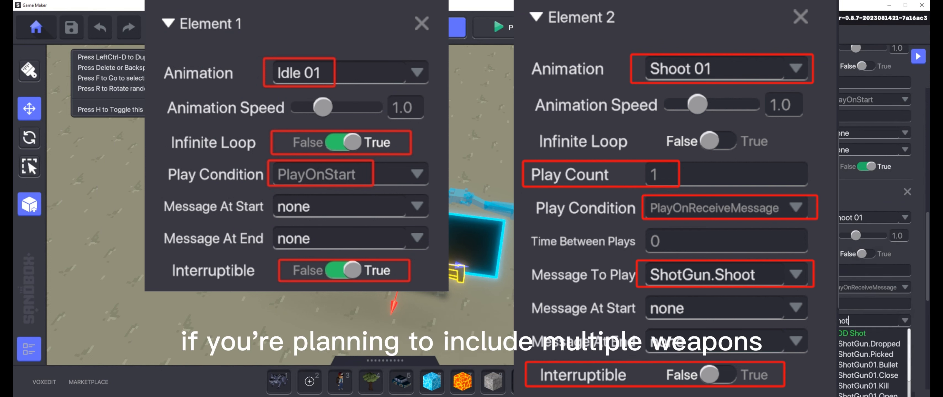
{"action": "type", "text": "tGun.Shot"}
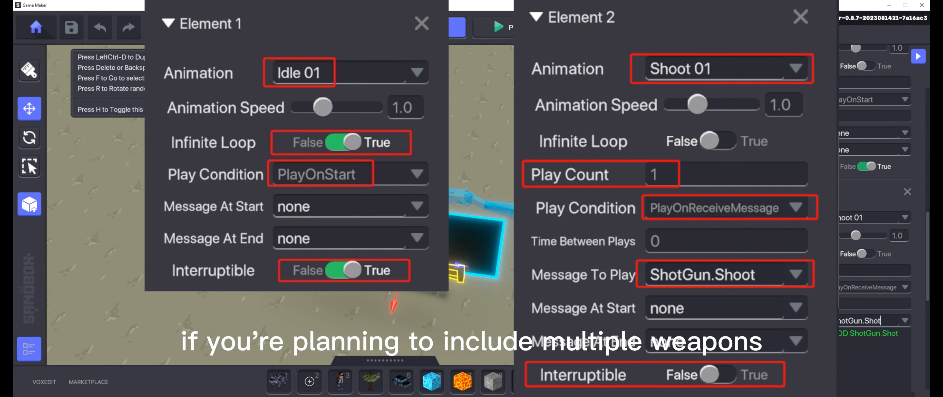
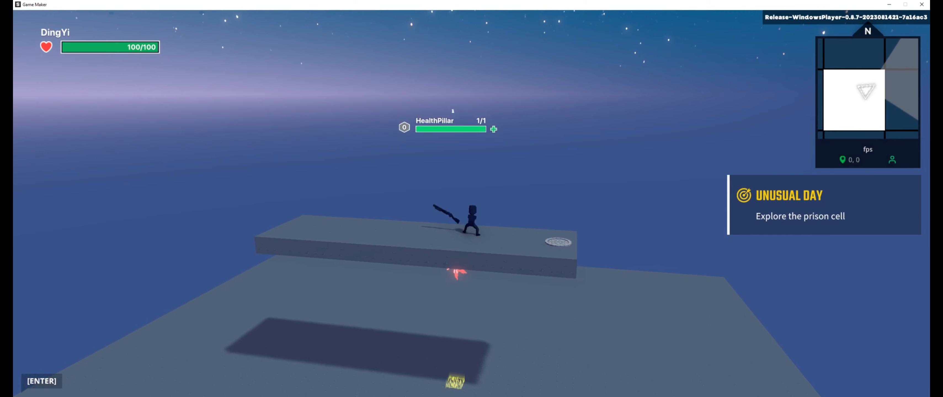
Move the avatar around in play mode to examine how the shotgun and the health pillar behave.
{"action": "scroll", "coordinate": [472, 203], "scroll_direction": "up", "scroll_amount": 5}
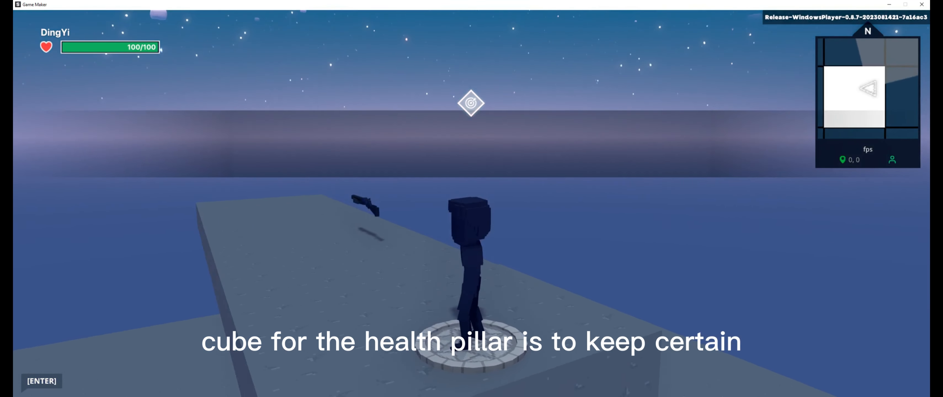
{"action": "key", "text": "w"}
{"action": "scroll", "coordinate": [471, 204], "scroll_direction": "down", "scroll_amount": 3}
{"action": "scroll", "coordinate": [472, 204], "scroll_direction": "down", "scroll_amount": 3}
{"action": "key", "text": "w"}
{"action": "key", "text": "a"}
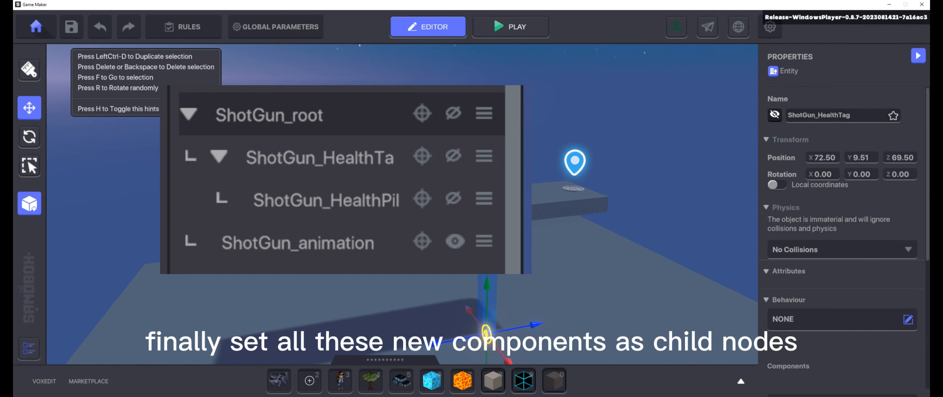
Nest ShotGun_HealthPillar under ShotGun_HealthTag and make ShotGun_HealthTag a child of ShotGun_root in the hierarchy.
{"action": "right_click_drag", "start_coordinate": [472, 292], "coordinate": [473, 308]}
{"action": "left_click", "coordinate": [29, 349]}
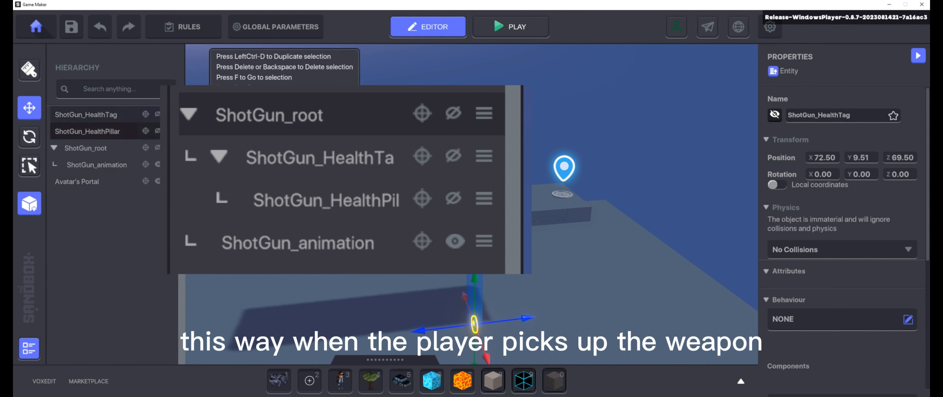
{"action": "left_click", "coordinate": [87, 131]}
{"action": "left_click", "coordinate": [86, 114]}
{"action": "mouse_move", "coordinate": [88, 132]}
{"action": "left_mouse_down"}
{"action": "mouse_move", "coordinate": [86, 115]}
{"action": "mouse_move", "coordinate": [86, 149]}
{"action": "left_mouse_up"}
{"action": "left_click", "coordinate": [86, 115]}
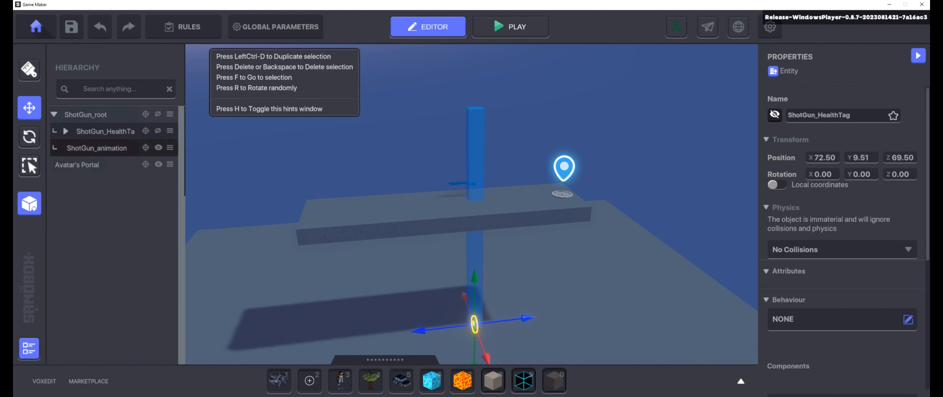
{"action": "left_click", "coordinate": [66, 131]}
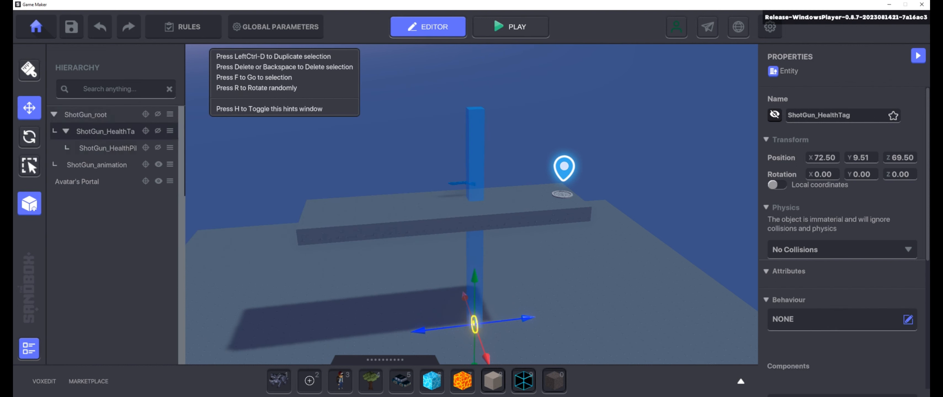
Change the camera in the global parameters to 1st Person.
{"action": "left_click", "coordinate": [276, 26]}
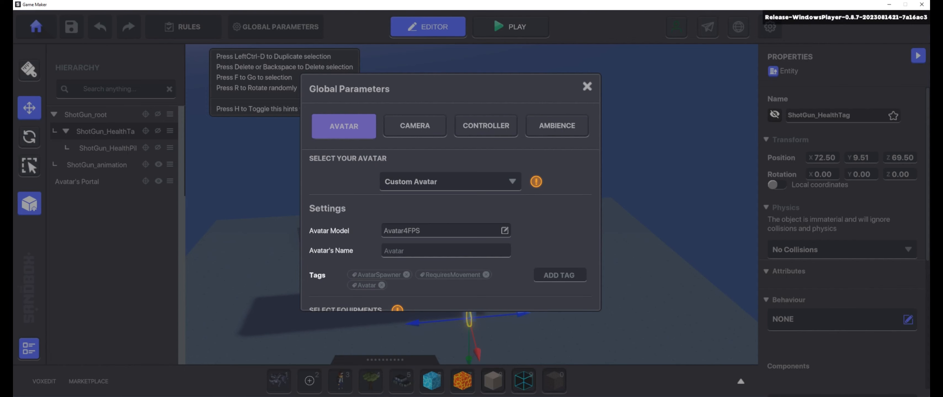
{"action": "left_click", "coordinate": [415, 126]}
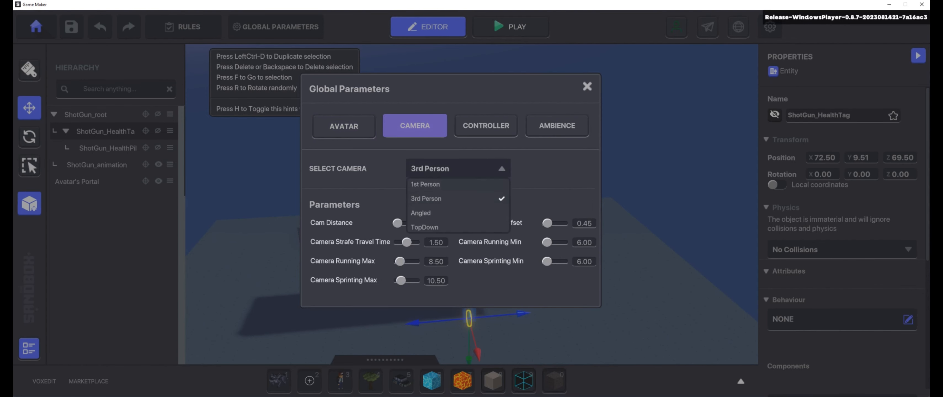
{"action": "left_click", "coordinate": [424, 185]}
{"action": "left_click", "coordinate": [587, 87]}
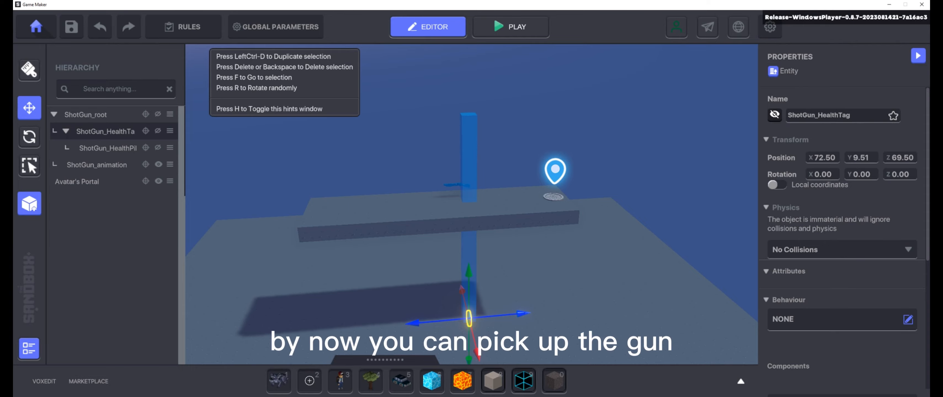
Play-test the level by picking up the shotgun, moving around with it and firing several shots.
{"action": "left_click", "coordinate": [510, 27]}
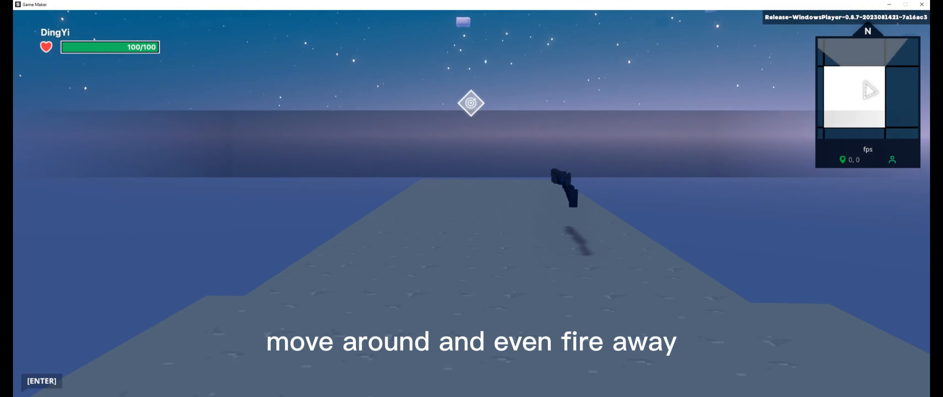
{"action": "key", "text": "w"}
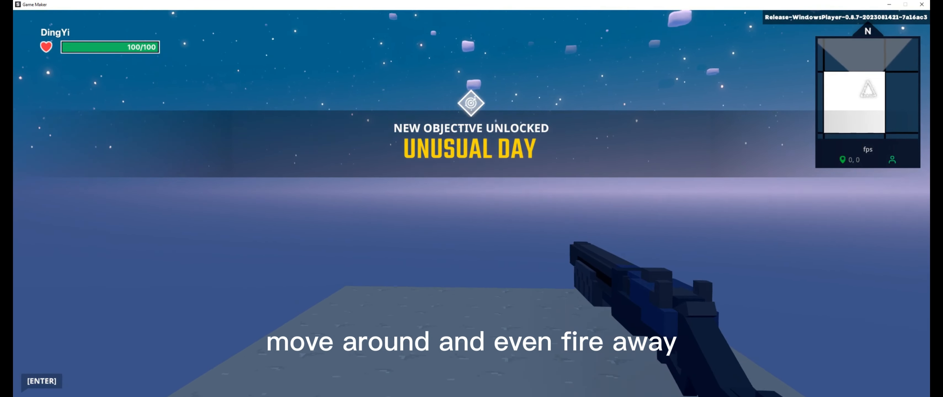
{"action": "left_click", "coordinate": [471, 204]}
{"action": "left_click", "coordinate": [471, 204]}
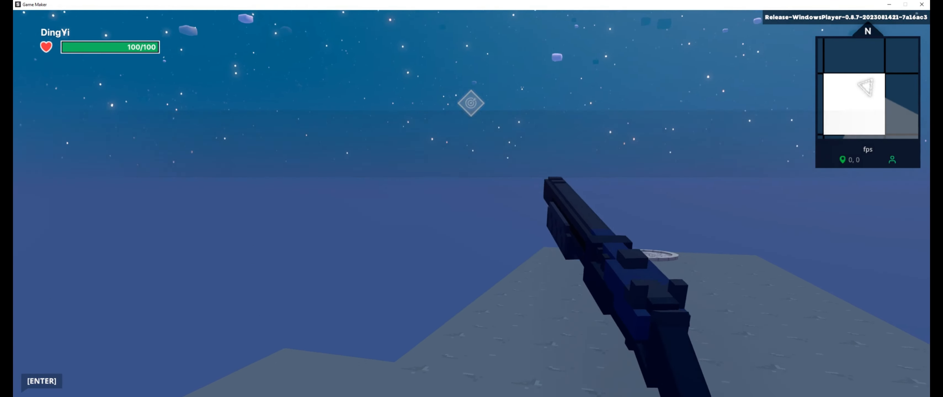
{"action": "key", "text": "w"}
{"action": "left_click", "coordinate": [472, 204]}
{"action": "left_click", "coordinate": [472, 204]}
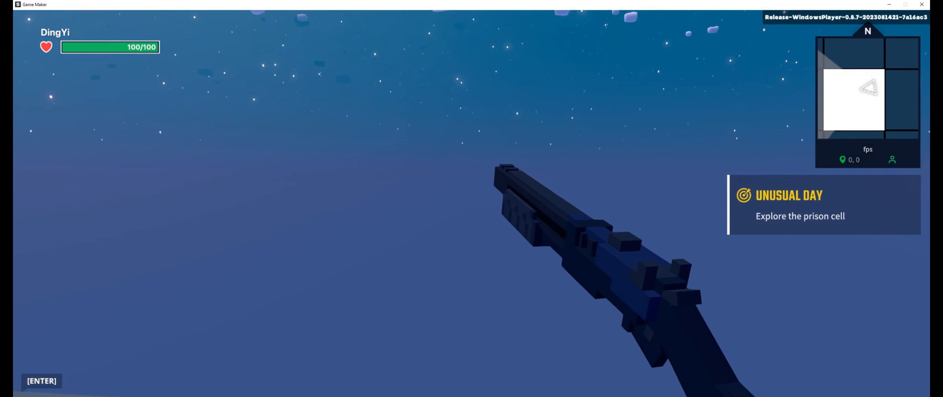
{"action": "left_click", "coordinate": [472, 204]}
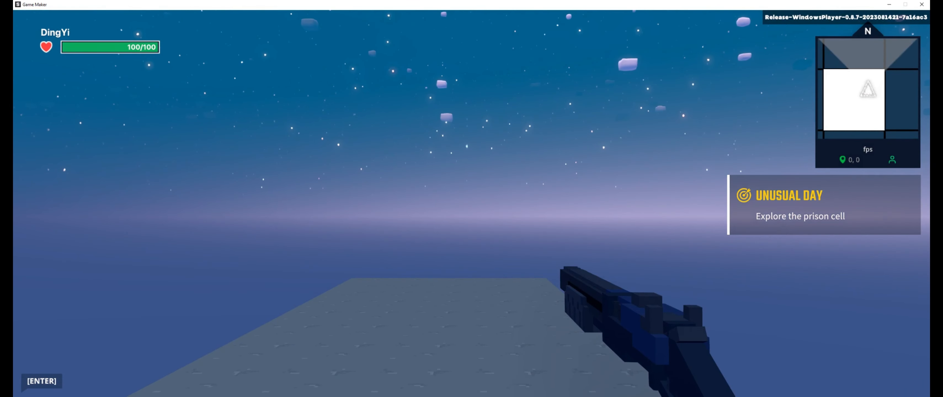
{"action": "left_click", "coordinate": [471, 204]}
{"action": "left_click", "coordinate": [472, 204]}
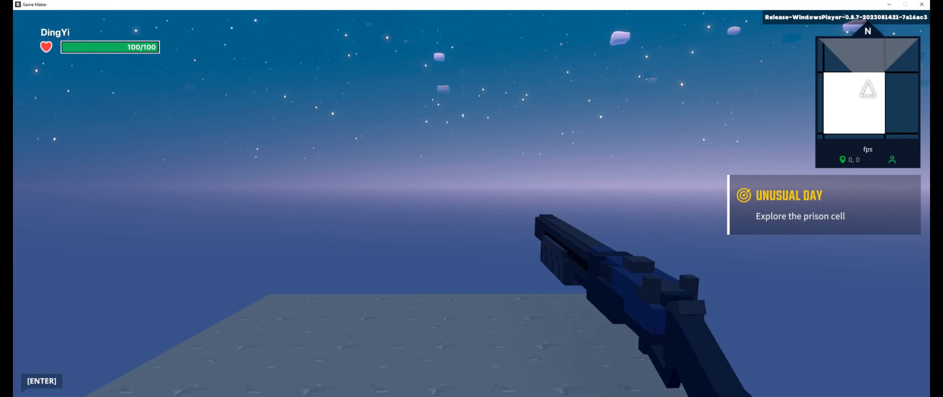
{"action": "key", "text": "ctrl+p"}
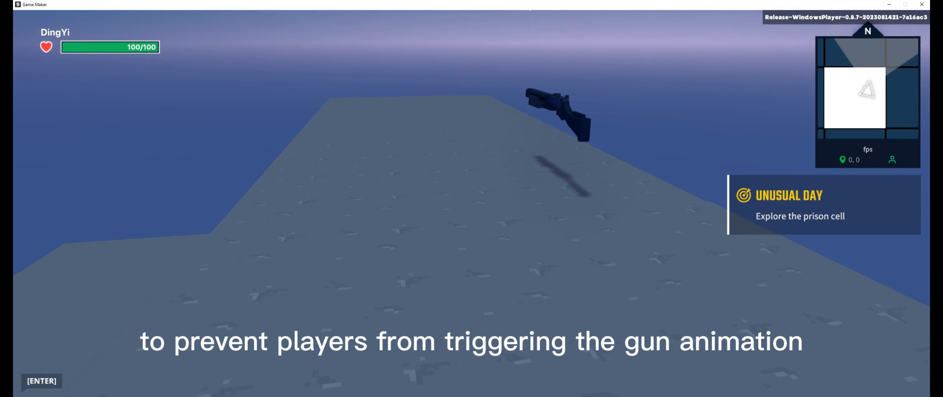
Walk around the shotgun in play mode without picking it up and examine it from several sides.
{"action": "key", "text": "w"}
{"action": "key", "text": "s"}
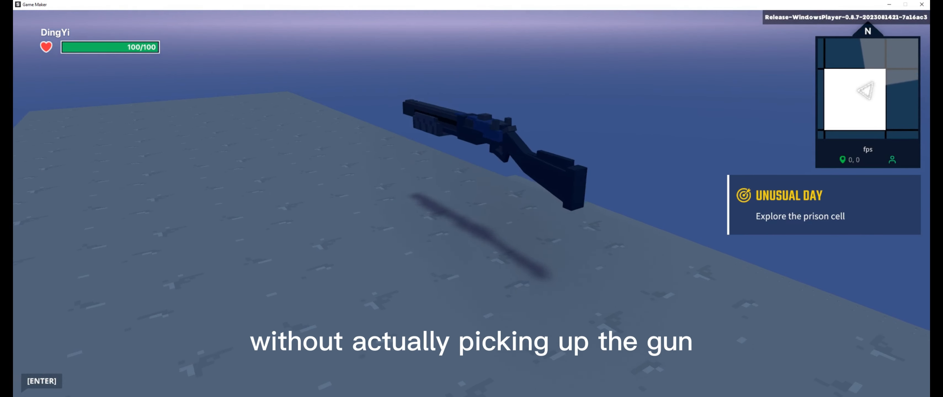
{"action": "key", "text": "w"}
{"action": "key", "text": "s"}
{"action": "key", "text": "w"}
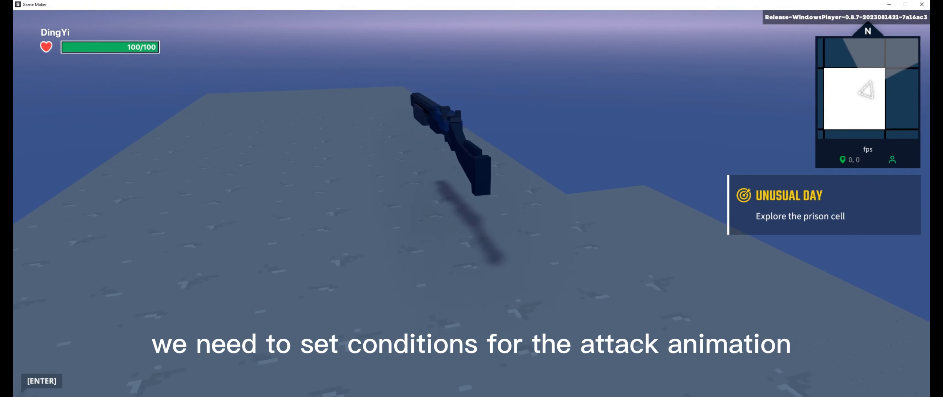
{"action": "key", "text": "s"}
{"action": "key", "text": "s"}
{"action": "key", "text": "w"}
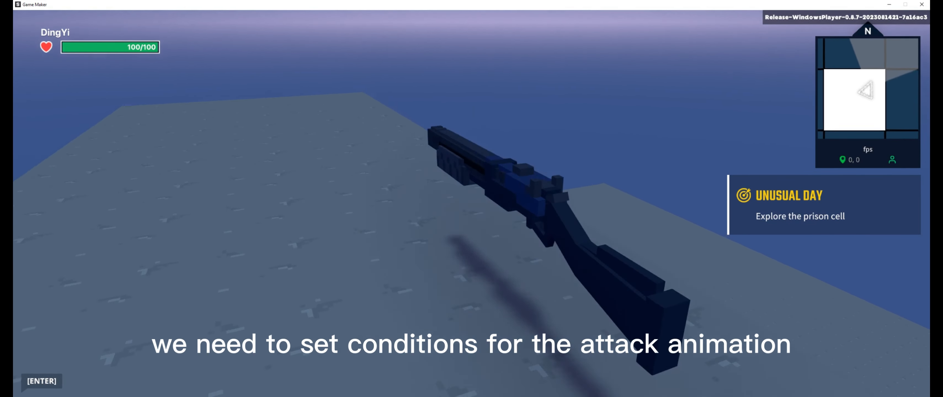
{"action": "key", "text": "s"}
{"action": "key", "text": "a"}
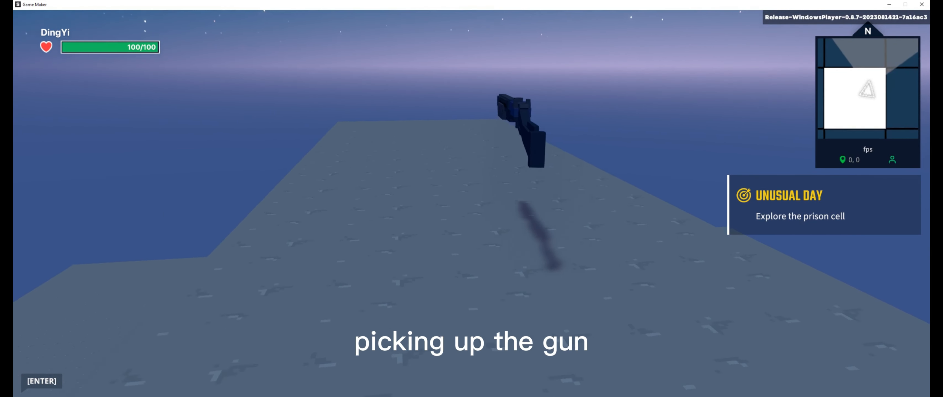
{"action": "key", "text": "w"}
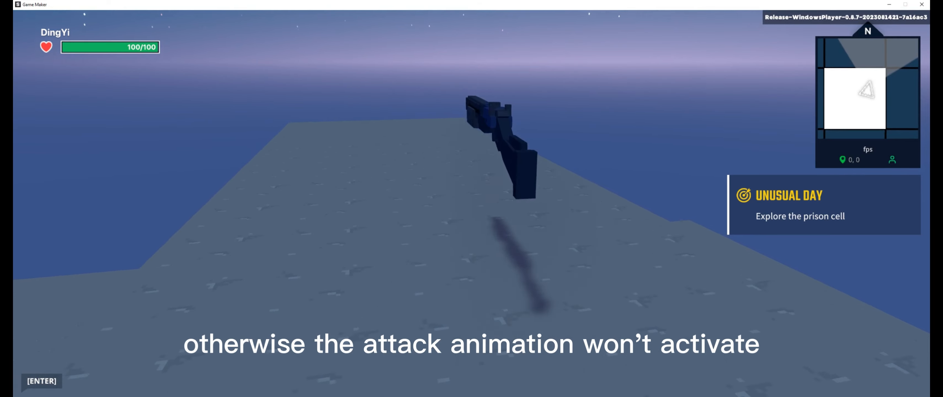
{"action": "key", "text": "w"}
{"action": "key", "text": "w"}
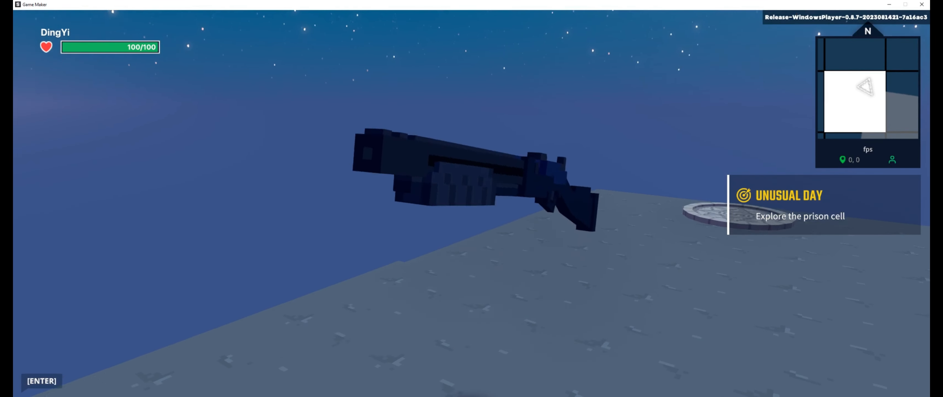
{"action": "key", "text": "d"}
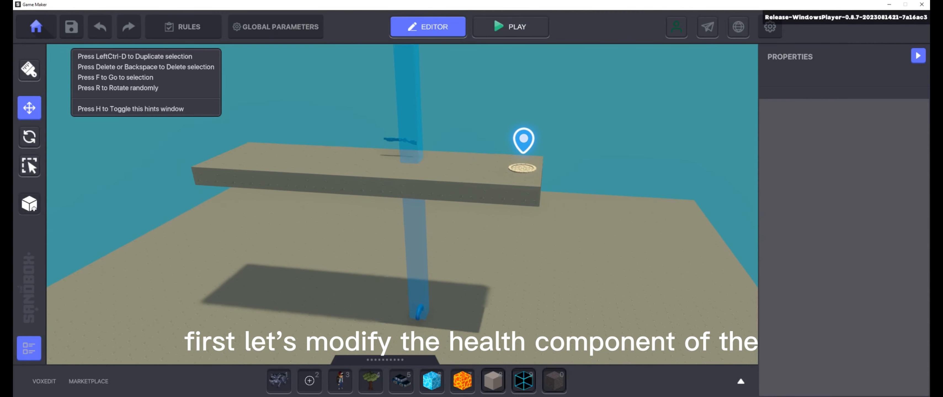
Make the Health component of ShotGun_HealthPillar send ShotGun.Death on death to the tag ShotGun.Broadcaster.
{"action": "left_click", "coordinate": [425, 219]}
{"action": "key", "text": "s"}
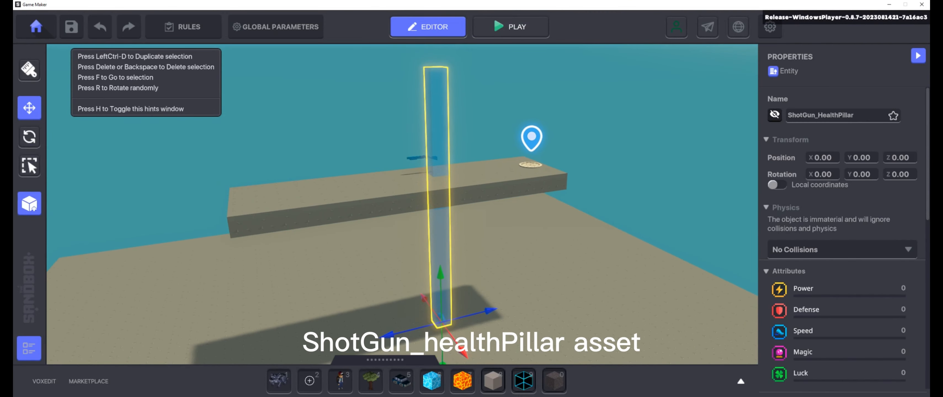
{"action": "scroll", "coordinate": [842, 220], "scroll_direction": "down", "scroll_amount": 5}
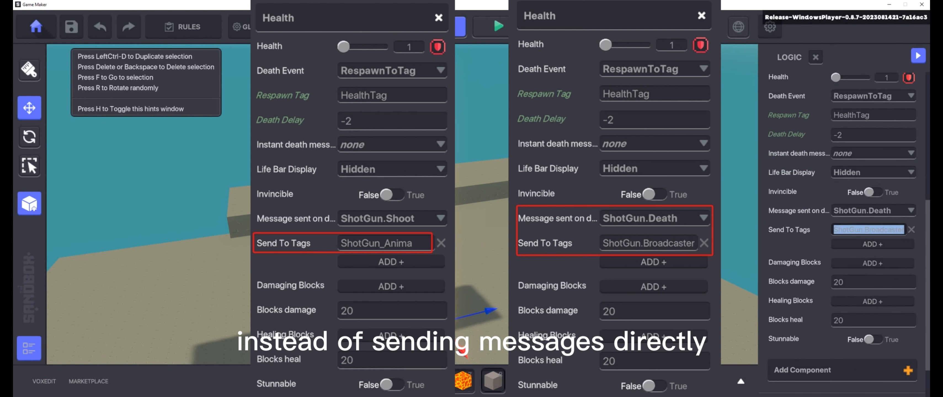
{"action": "key", "text": "Return"}
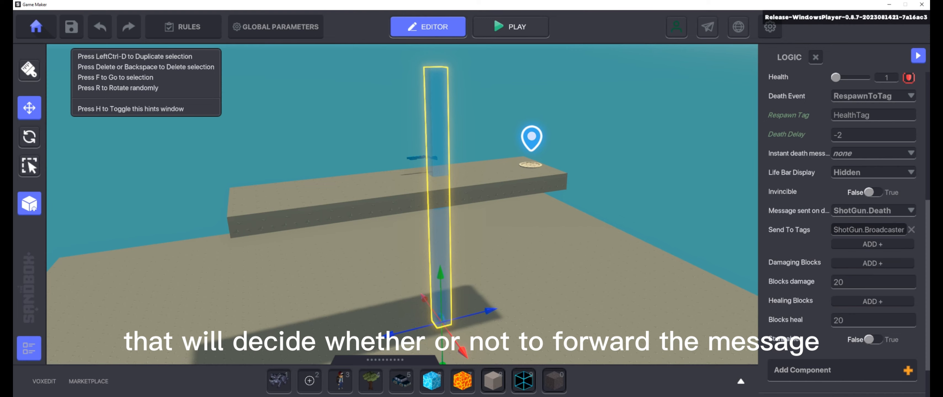
Place a Logic Asset beside the health pillar and move it to about X 73.5, Y 19.51, Z 69.5.
{"action": "right_click_drag", "start_coordinate": [402, 204], "coordinate": [512, 242]}
{"action": "key", "text": "Tab"}
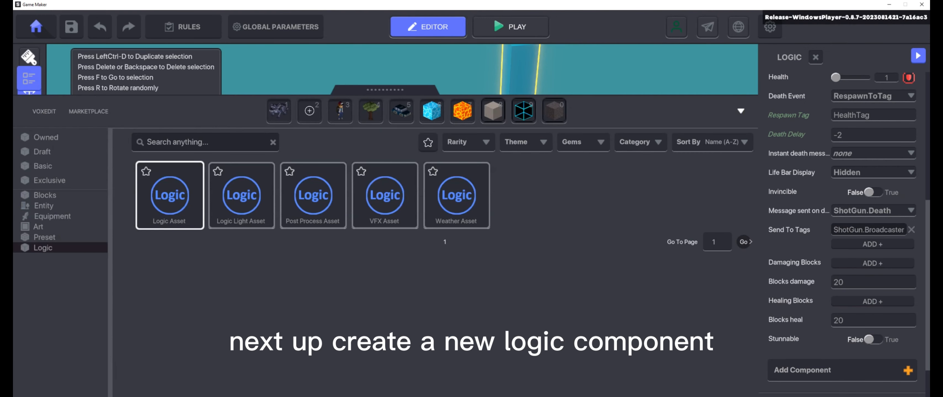
{"action": "left_click", "coordinate": [169, 196]}
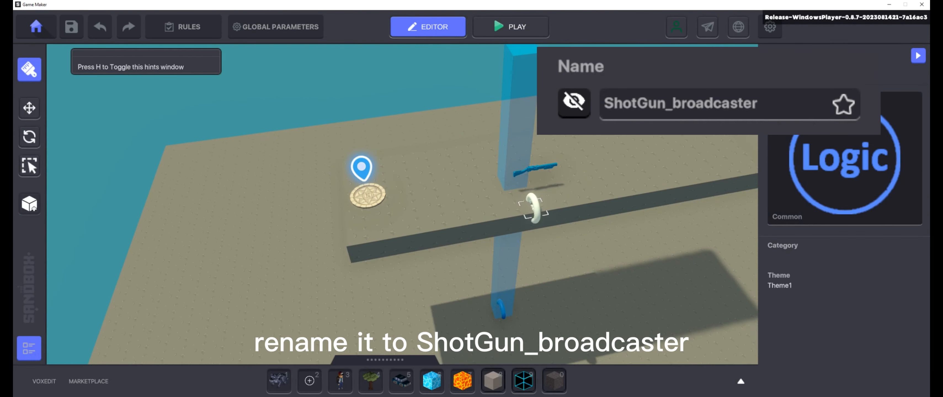
{"action": "left_click", "coordinate": [512, 207]}
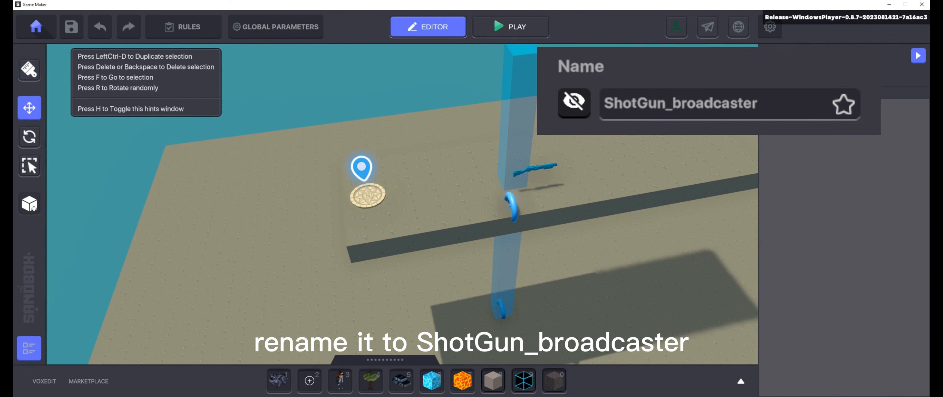
{"action": "left_click_drag", "start_coordinate": [512, 207], "coordinate": [520, 197]}
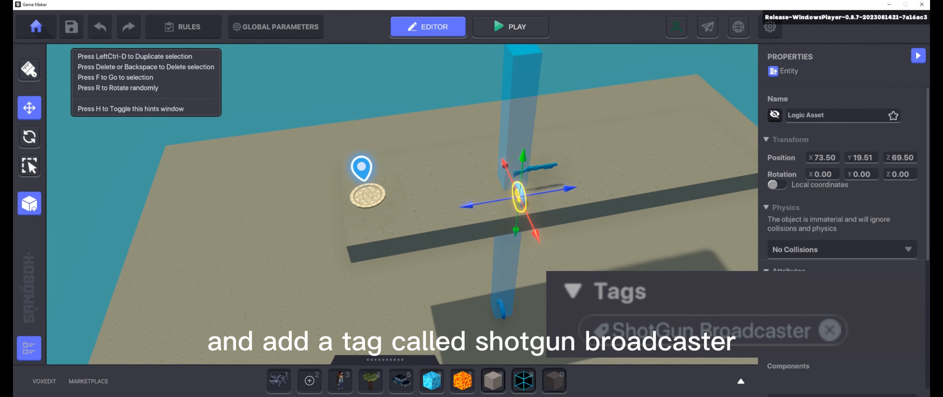
Tag the Logic Asset beside the health pillar ShotGun.Broadcaster and rename it ShotGun_broadcaster.
{"action": "scroll", "coordinate": [842, 201], "scroll_direction": "down", "scroll_amount": 3}
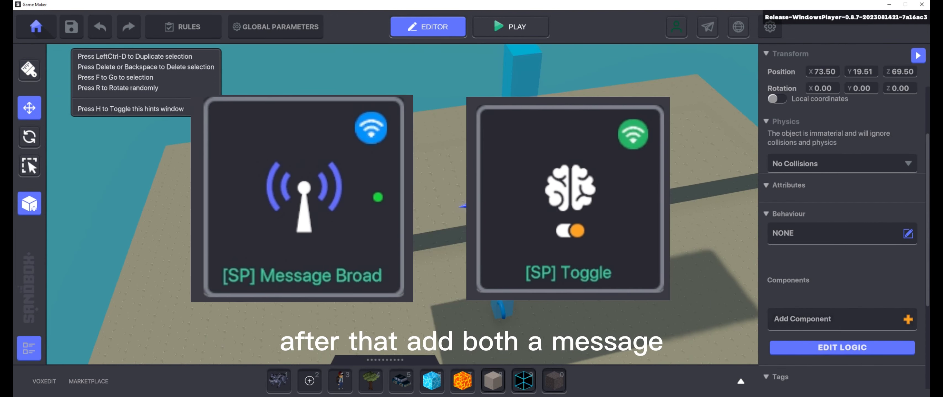
{"action": "scroll", "coordinate": [842, 201], "scroll_direction": "down", "scroll_amount": 3}
{"action": "key", "text": "Return"}
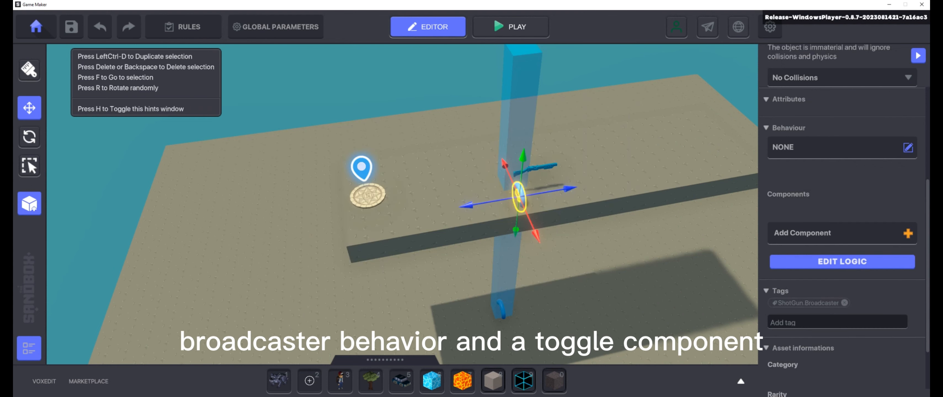
{"action": "scroll", "coordinate": [842, 201], "scroll_direction": "up", "scroll_amount": 4}
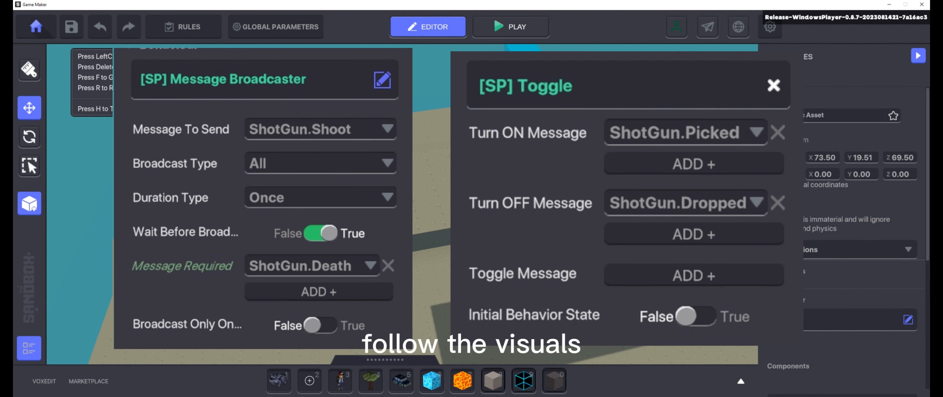
{"action": "left_click", "coordinate": [842, 116]}
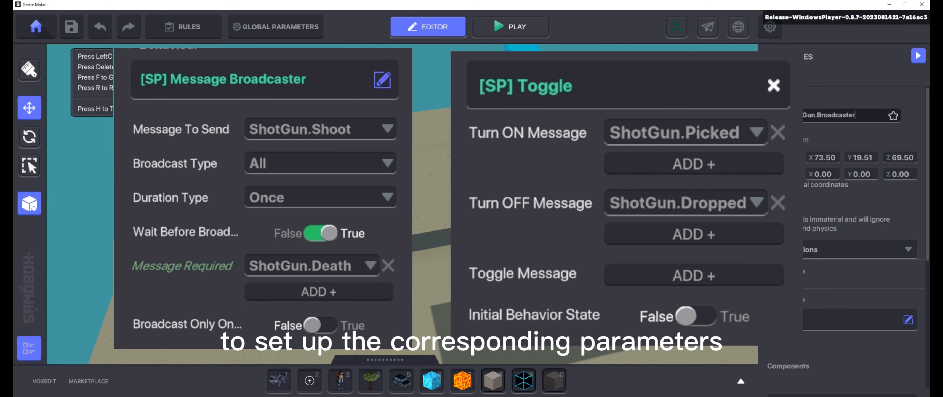
{"action": "key", "text": "BackSpace"}
{"action": "type", "text": "_"}
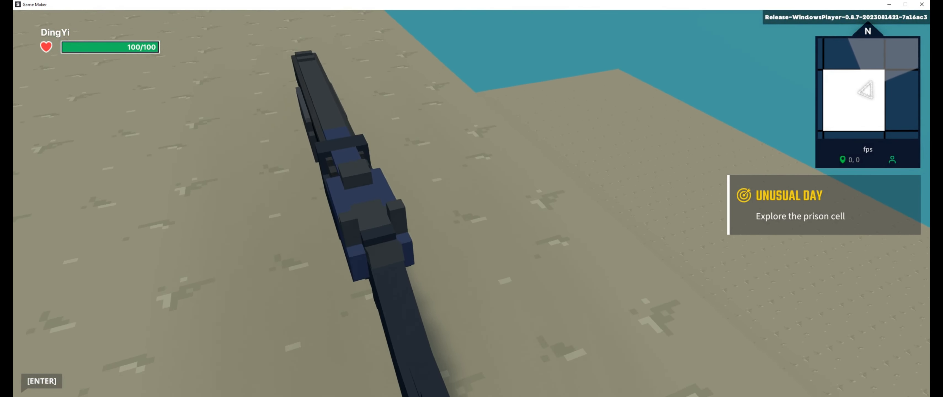
Play-test the level by walking around the platform with the picked-up shotgun, and return to the editor.
{"action": "key", "text": "w"}
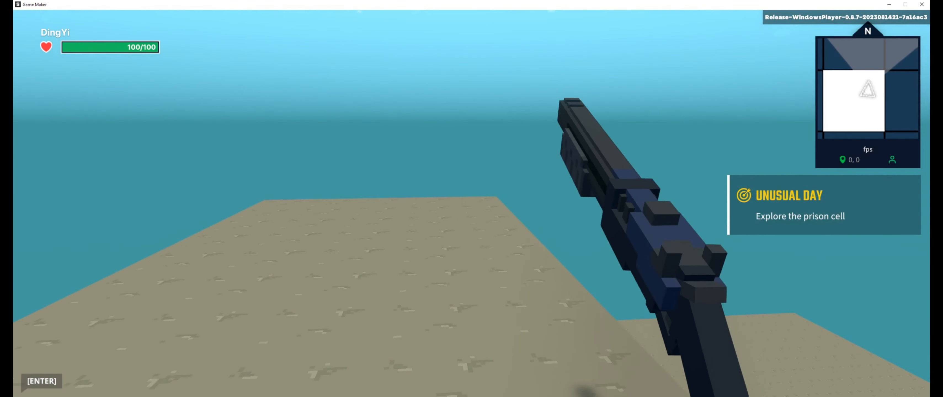
{"action": "key", "text": "w"}
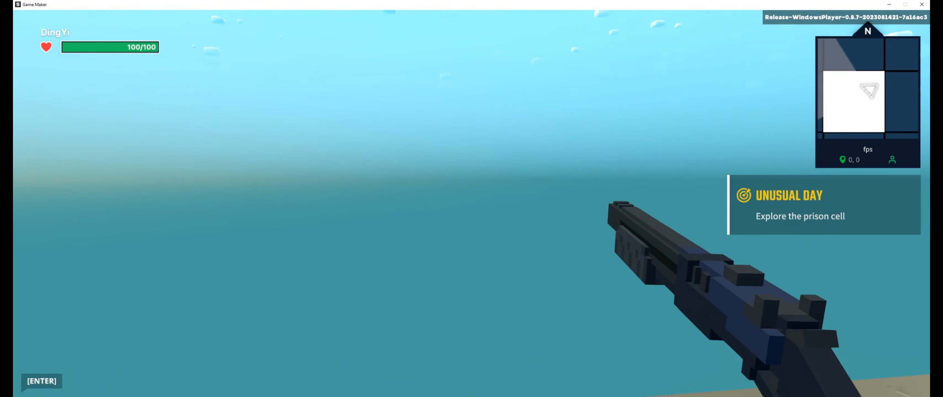
{"action": "key", "text": "w"}
{"action": "key", "text": "w"}
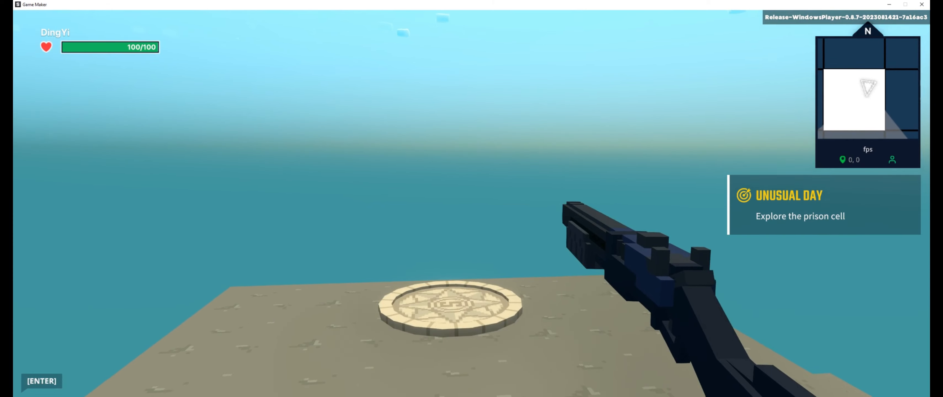
{"action": "key", "text": "w"}
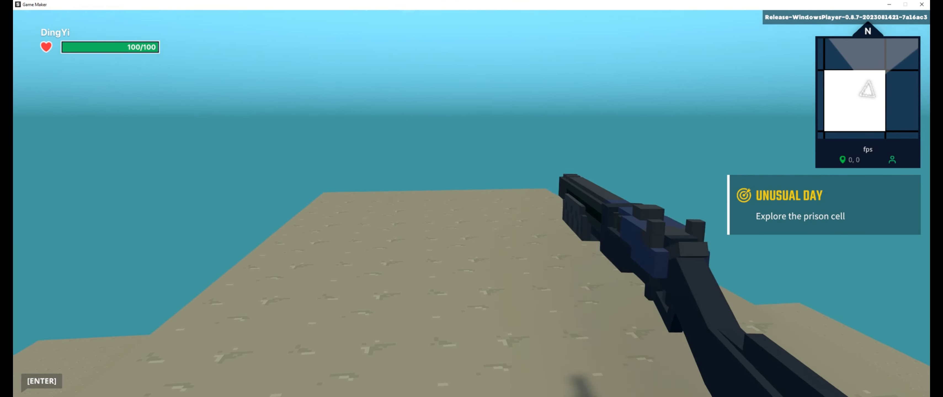
{"action": "key", "text": "Escape"}
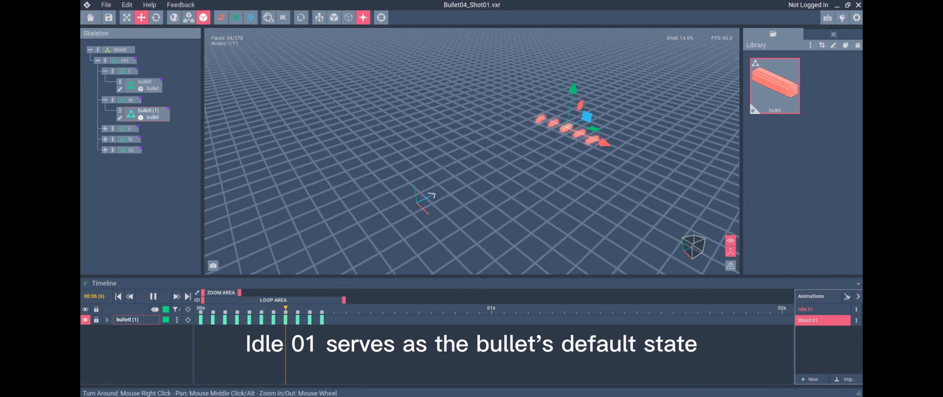
Switch to VoxEdit and examine the bullet's Idle 01 and Shoot 01 animations, including its Y position in the Idle 01 frames.
{"action": "left_click", "coordinate": [822, 310]}
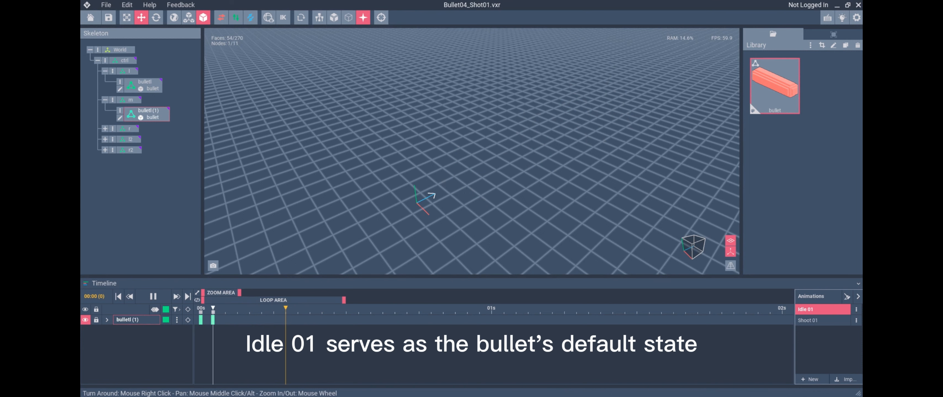
{"action": "left_click", "coordinate": [834, 34]}
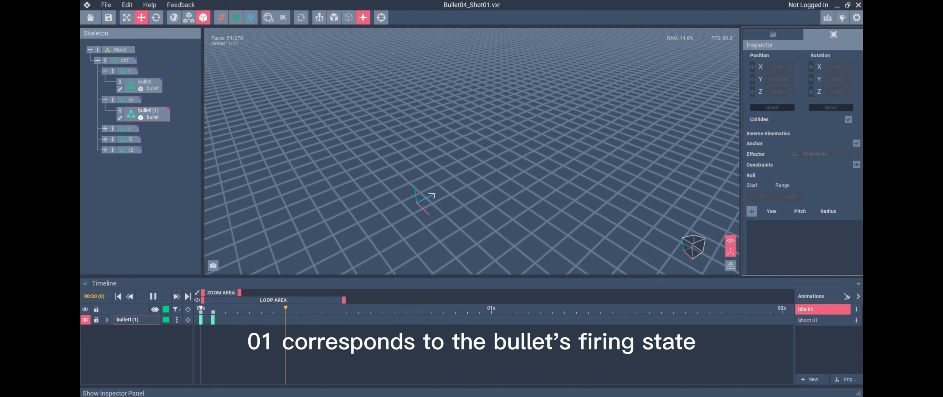
{"action": "left_click", "coordinate": [153, 296]}
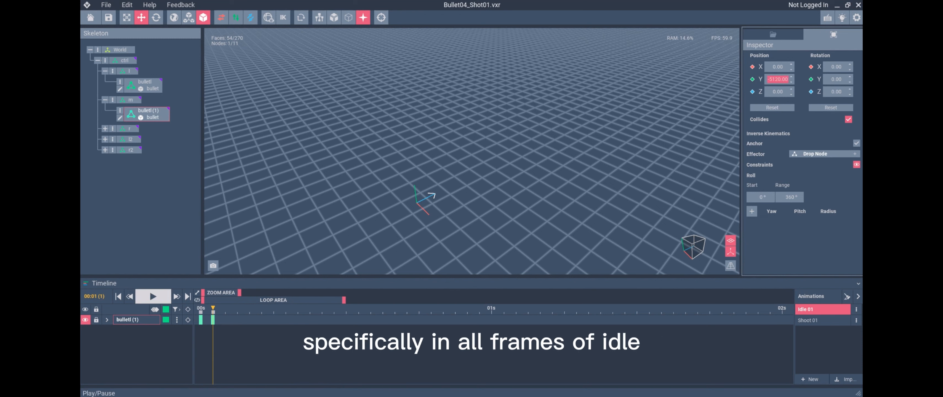
{"action": "key", "text": "space"}
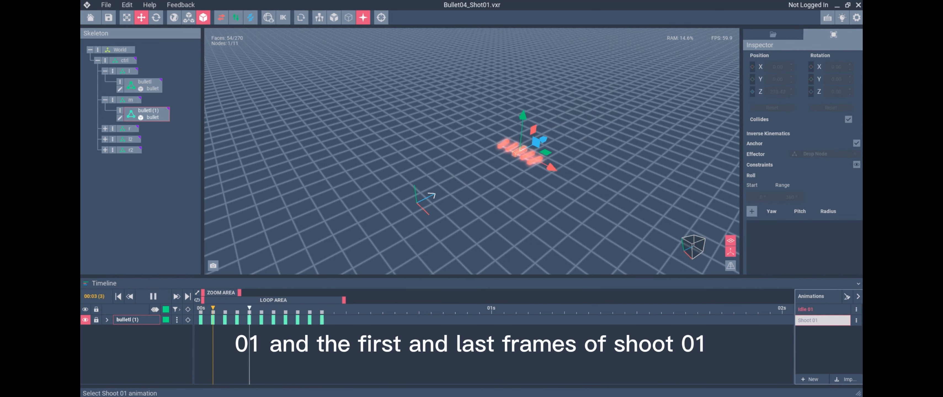
{"action": "left_click", "coordinate": [822, 320]}
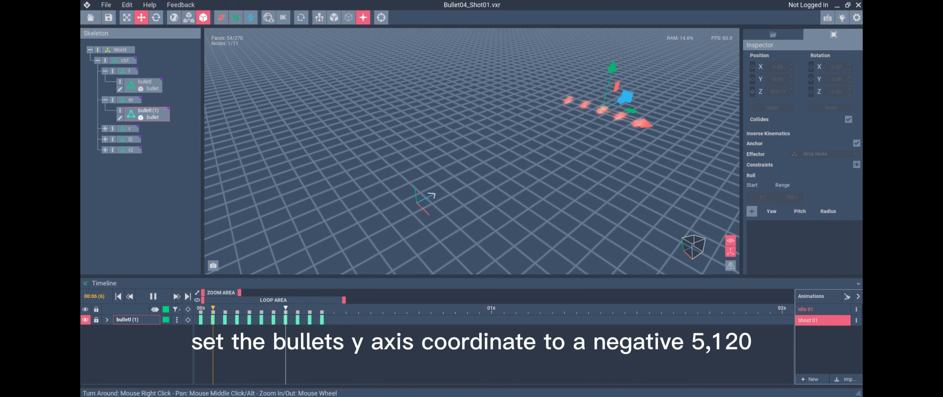
{"action": "key", "text": "ctrl+s"}
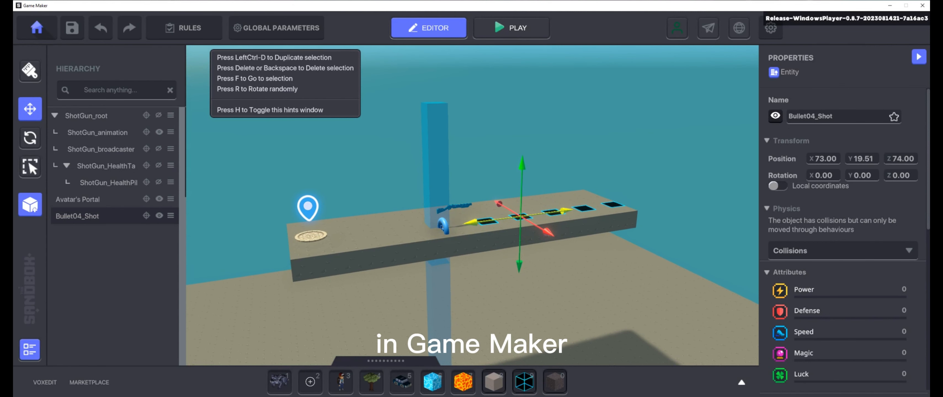
Switch back to Game Maker, move Bullet04_Shot to Z 70 and adjust its height to the shotgun.
{"action": "left_click_drag", "start_coordinate": [471, 222], "coordinate": [435, 227]}
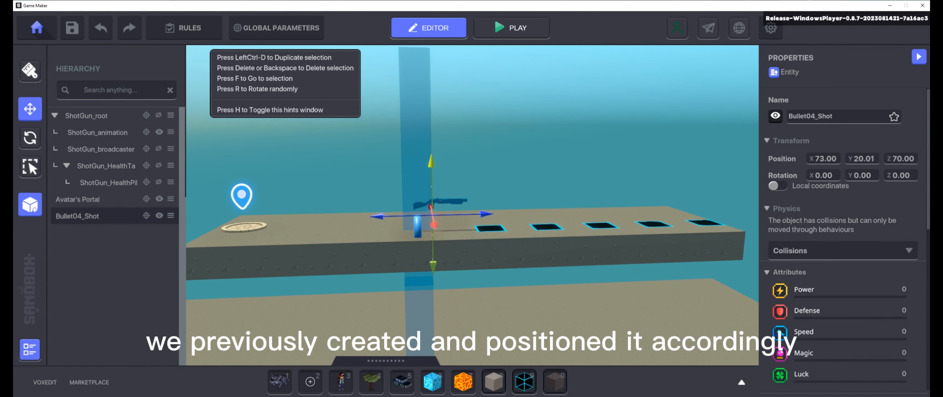
{"action": "left_click_drag", "start_coordinate": [431, 147], "coordinate": [431, 162]}
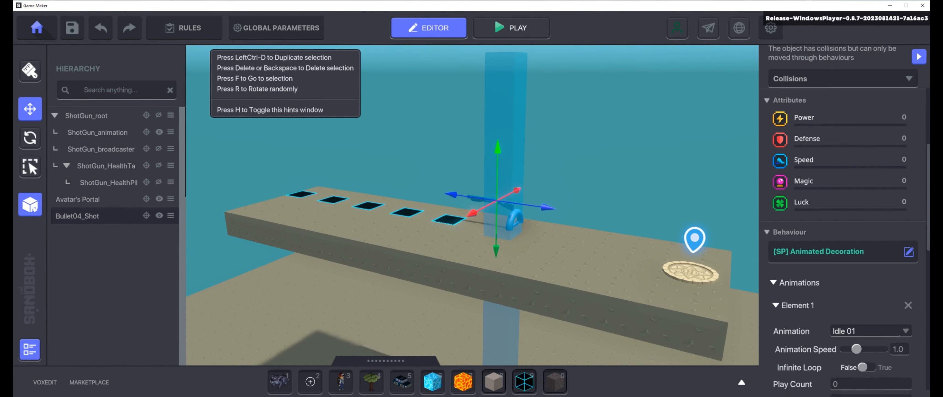
Make Bullet04_Shot's Idle 01 animation loop infinitely and be interruptible, and add a second animation element.
{"action": "scroll", "coordinate": [842, 219], "scroll_direction": "down", "scroll_amount": 2}
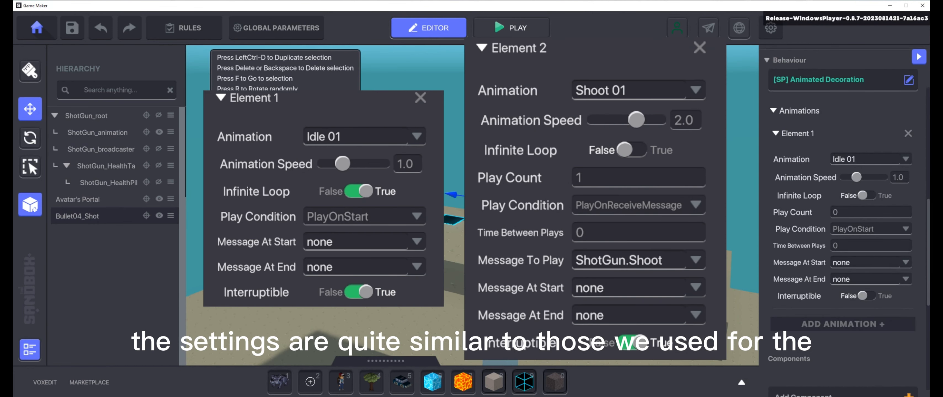
{"action": "left_click", "coordinate": [867, 196]}
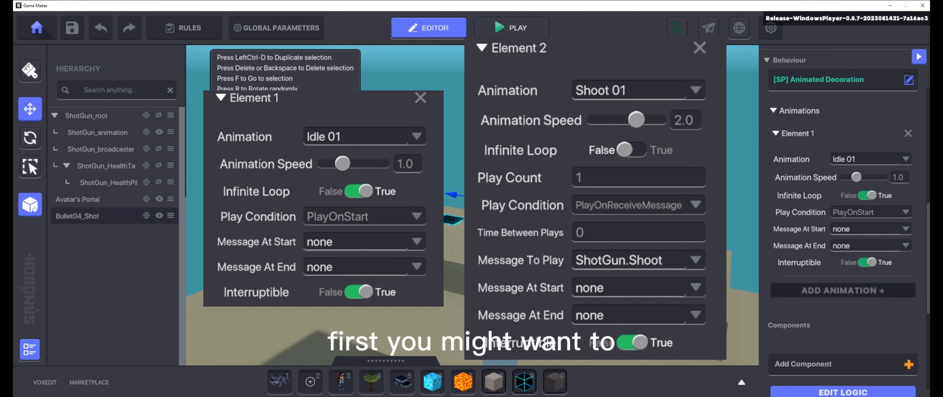
{"action": "left_click", "coordinate": [842, 291]}
{"action": "scroll", "coordinate": [843, 291], "scroll_direction": "down", "scroll_amount": 1}
{"action": "scroll", "coordinate": [842, 220], "scroll_direction": "down", "scroll_amount": 1}
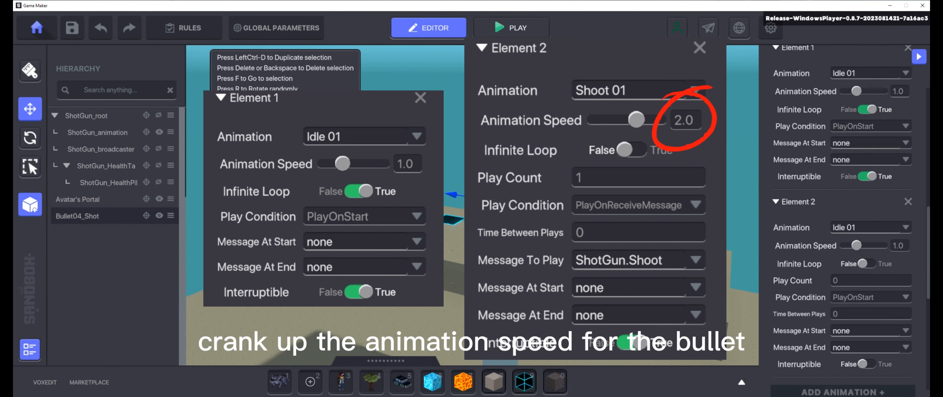
Set Element 2 to the Shoot 01 animation with play count 1 and PlayOnReceiveMessage, triggered by ShotGun.Shoot.
{"action": "left_click", "coordinate": [873, 321]}
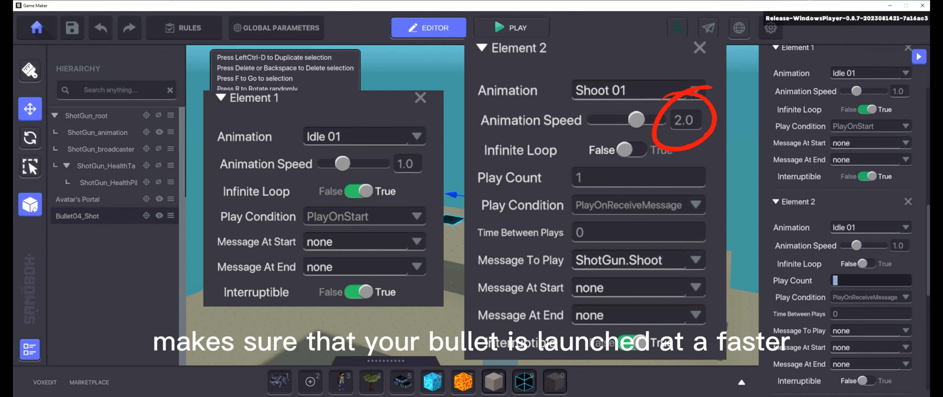
{"action": "left_click", "coordinate": [872, 228]}
{"action": "left_click", "coordinate": [854, 262]}
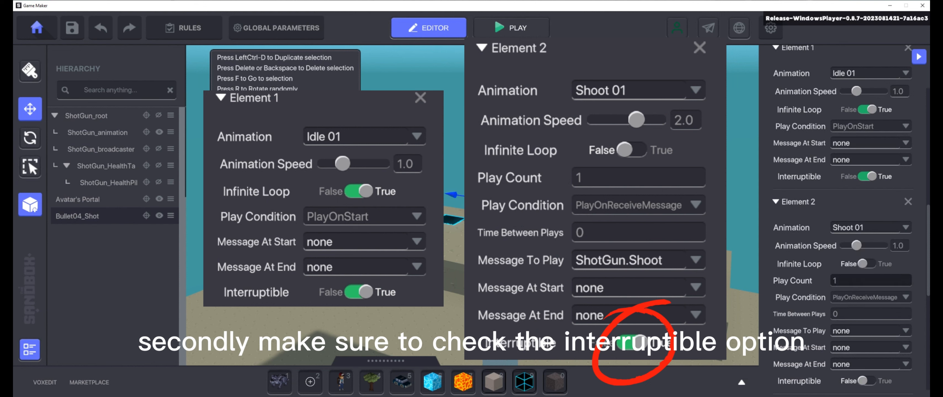
{"action": "scroll", "coordinate": [854, 262], "scroll_direction": "down", "scroll_amount": 1}
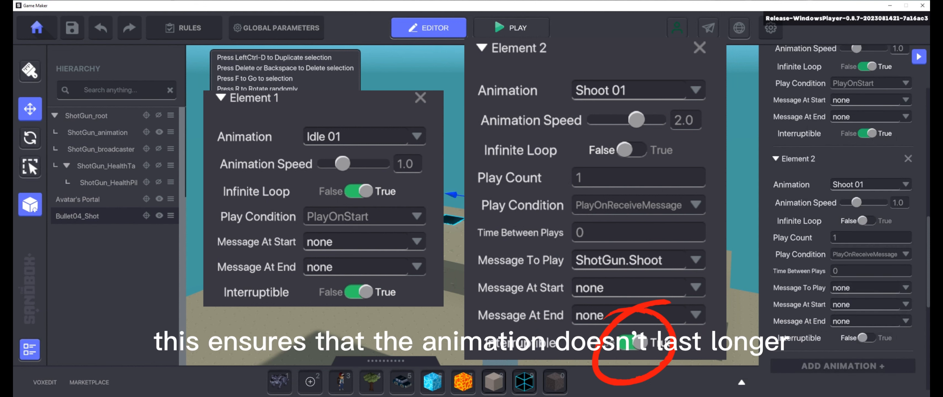
{"action": "left_click", "coordinate": [870, 289]}
{"action": "type", "text": "Shot"}
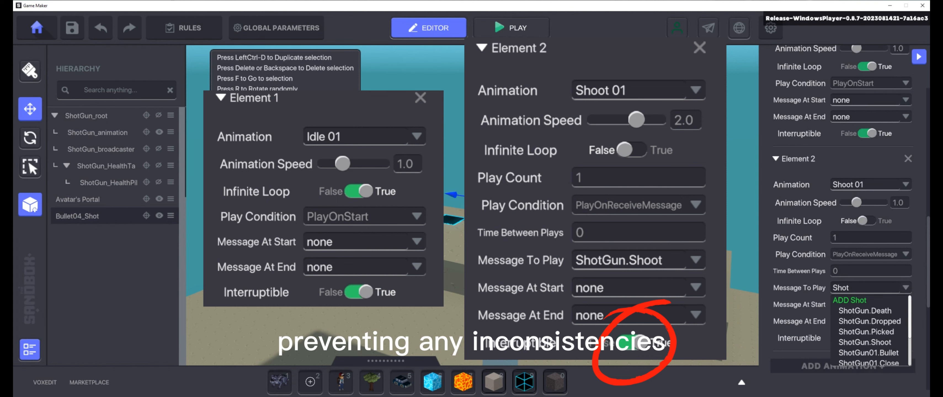
{"action": "left_click", "coordinate": [864, 343]}
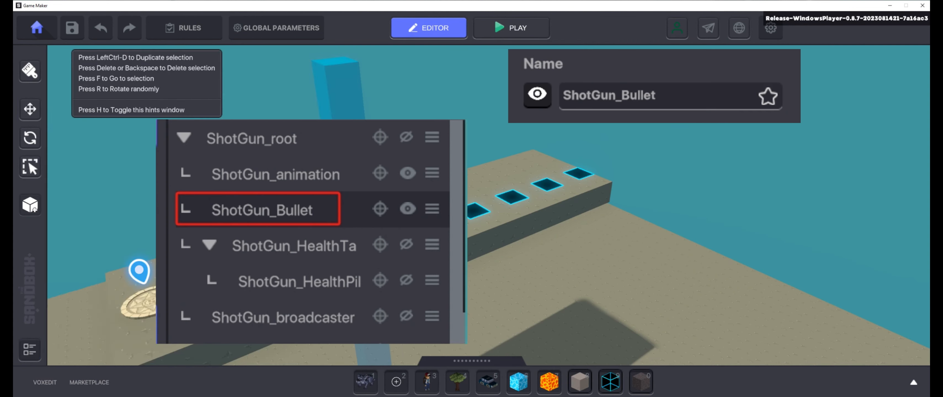
Rename Bullet04_Shot as ShotGun_Bullet and nest it under ShotGun_root in the hierarchy.
{"action": "left_click", "coordinate": [101, 200]}
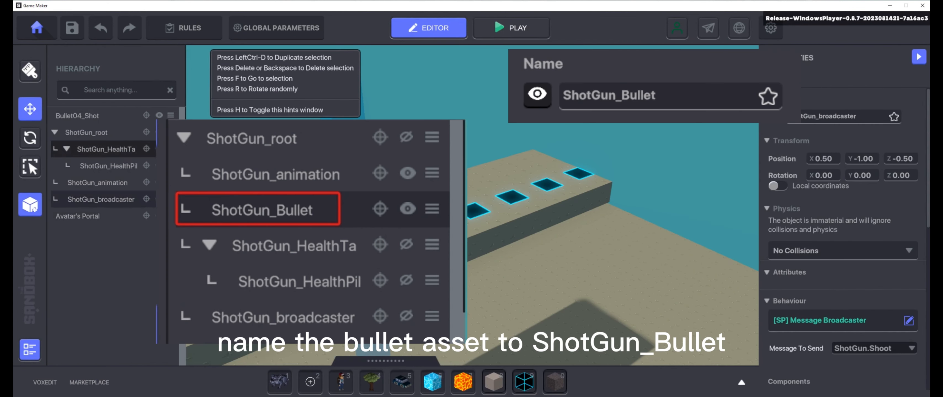
{"action": "left_click", "coordinate": [92, 116]}
{"action": "left_click_drag", "start_coordinate": [92, 115], "coordinate": [92, 132]}
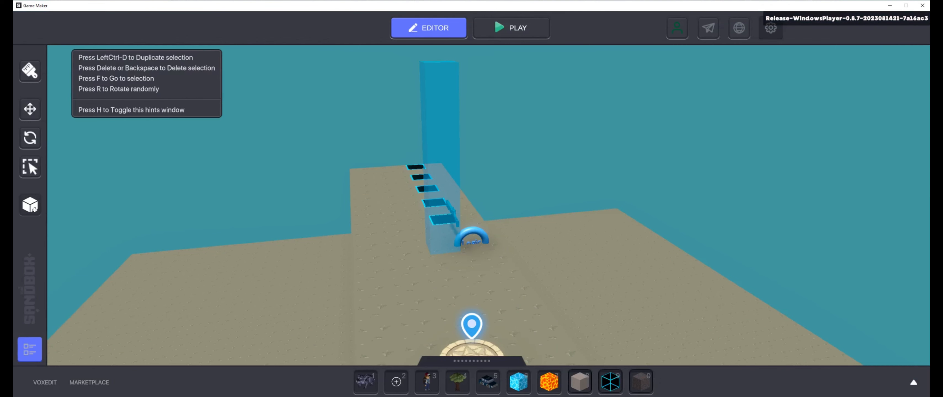
{"action": "right_click_drag", "start_coordinate": [471, 205], "coordinate": [340, 180]}
{"action": "left_click", "coordinate": [30, 349]}
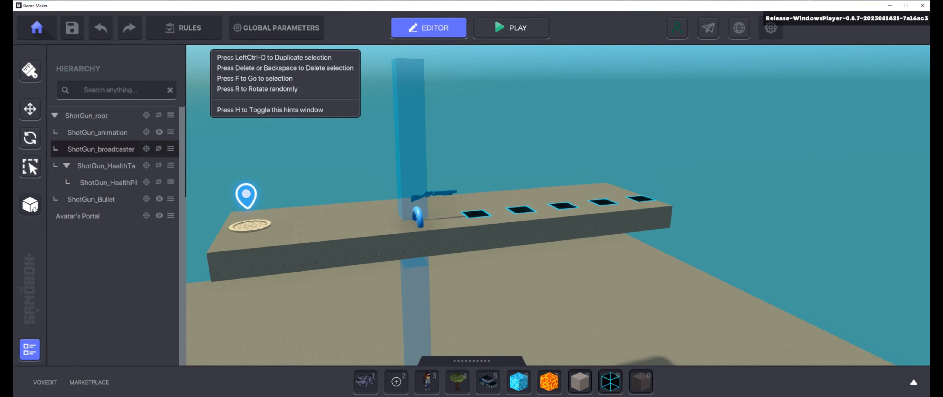
{"action": "left_click", "coordinate": [91, 200]}
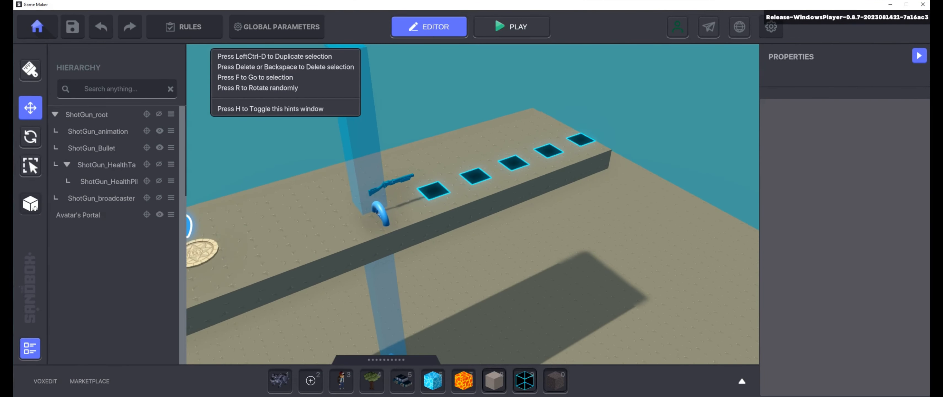
Place a Logic Asset on the platform at the second bullet in front of the shotgun.
{"action": "middle_click_drag", "start_coordinate": [472, 204], "coordinate": [489, 211]}
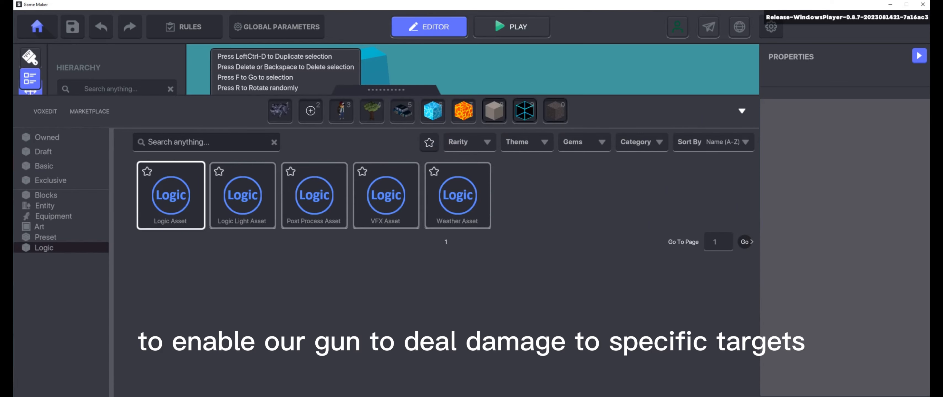
{"action": "left_click", "coordinate": [172, 195]}
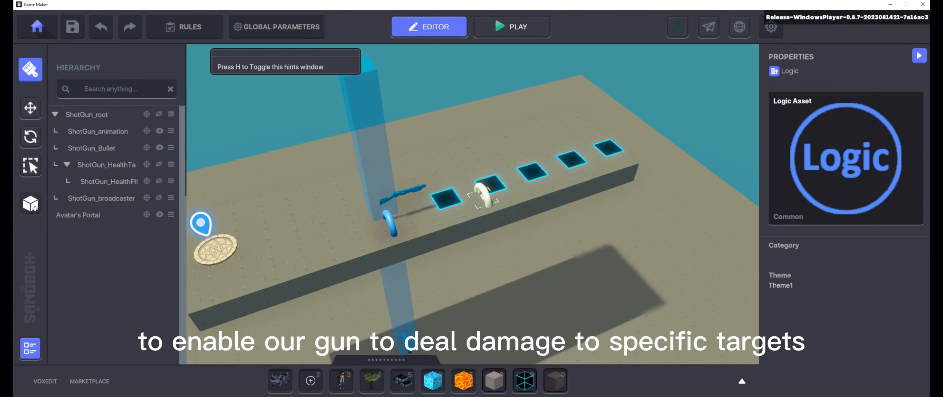
{"action": "left_click", "coordinate": [30, 109]}
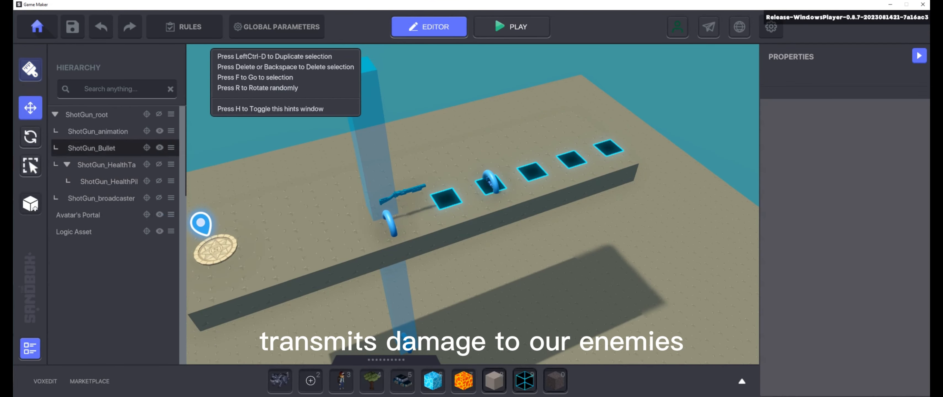
{"action": "scroll", "coordinate": [491, 187], "scroll_direction": "up", "scroll_amount": 3}
Assign the Message Broadcaster behaviour to the Logic Asset at the second bullet.
{"action": "left_click", "coordinate": [506, 191]}
{"action": "right_click_drag", "start_coordinate": [508, 190], "coordinate": [512, 172]}
{"action": "scroll", "coordinate": [842, 220], "scroll_direction": "down", "scroll_amount": 5}
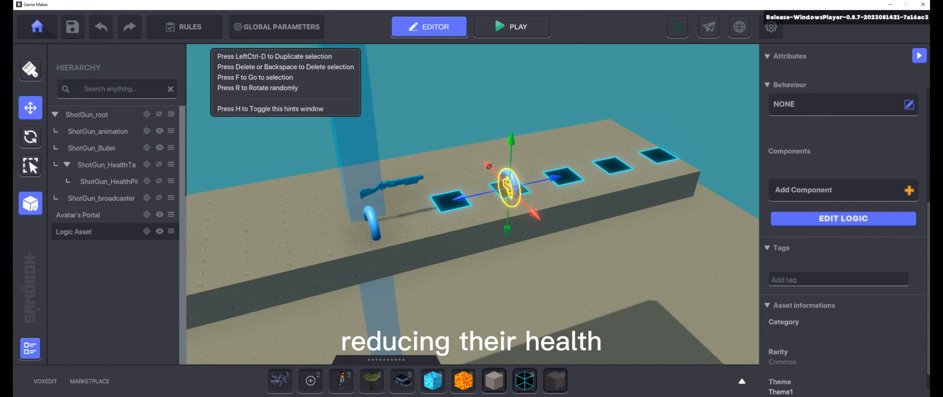
{"action": "left_click", "coordinate": [909, 105]}
{"action": "left_click", "coordinate": [351, 257]}
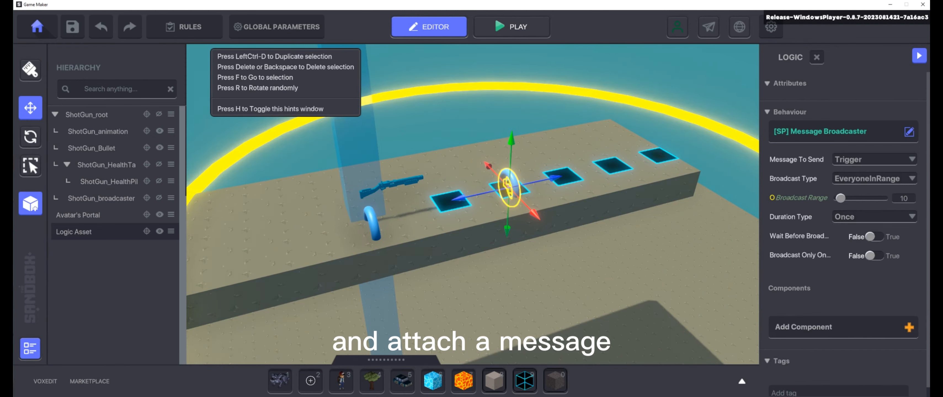
Make the Message Broadcaster wait for the ShotGun.Shoot message and set its broadcast range to 1.
{"action": "left_click", "coordinate": [874, 237]}
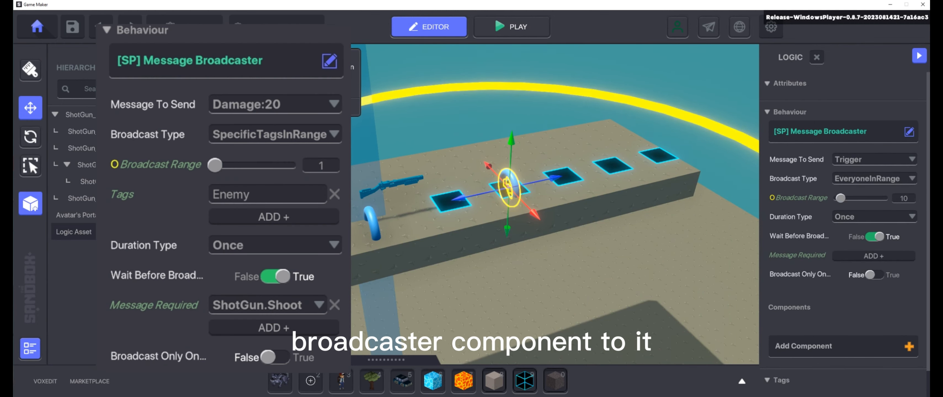
{"action": "left_click_drag", "start_coordinate": [841, 199], "coordinate": [836, 198]}
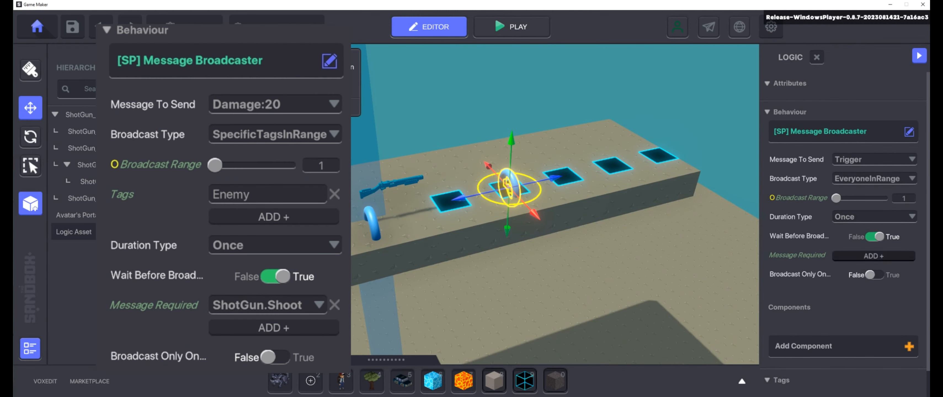
{"action": "left_click", "coordinate": [874, 257]}
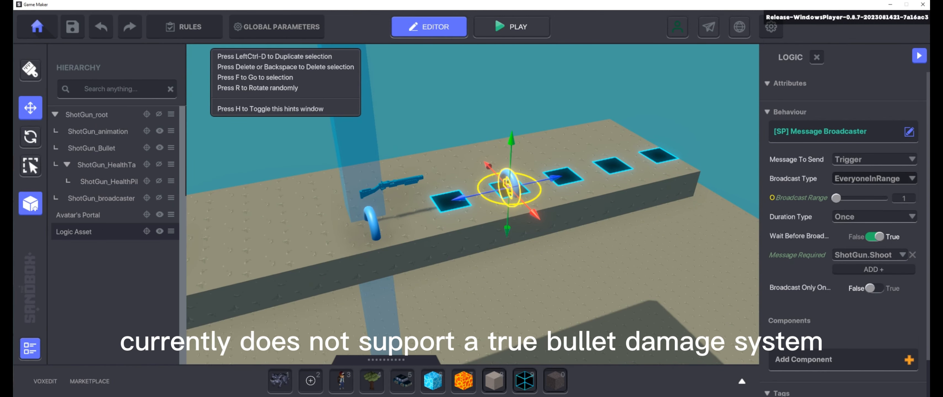
Set the broadcaster to send Damage:20 with broadcast type SpecificTagsInRange and the tag Enemy.
{"action": "left_click", "coordinate": [876, 212]}
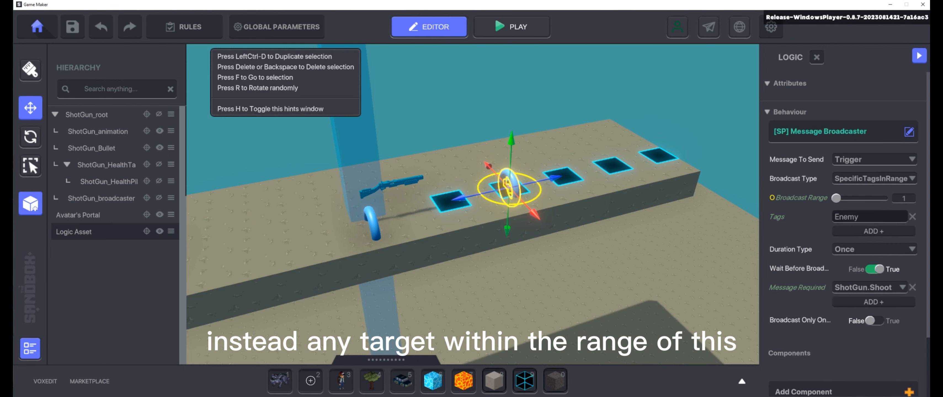
{"action": "left_click", "coordinate": [873, 159]}
{"action": "type", "text": "Damage"}
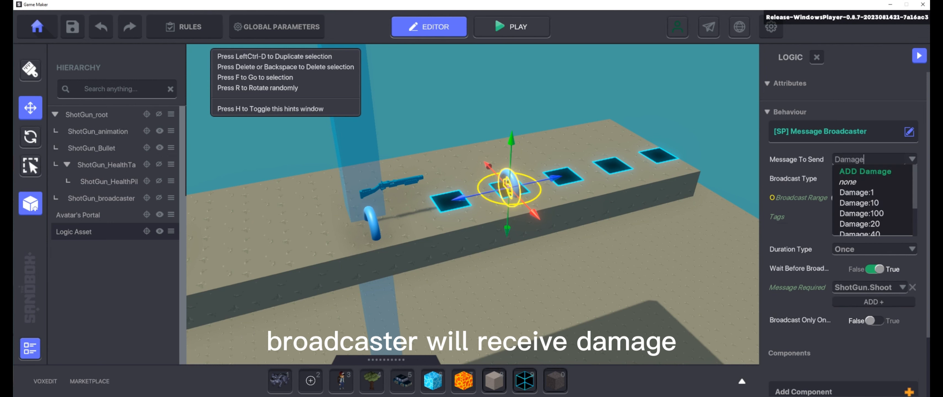
{"action": "type", "text": ":20"}
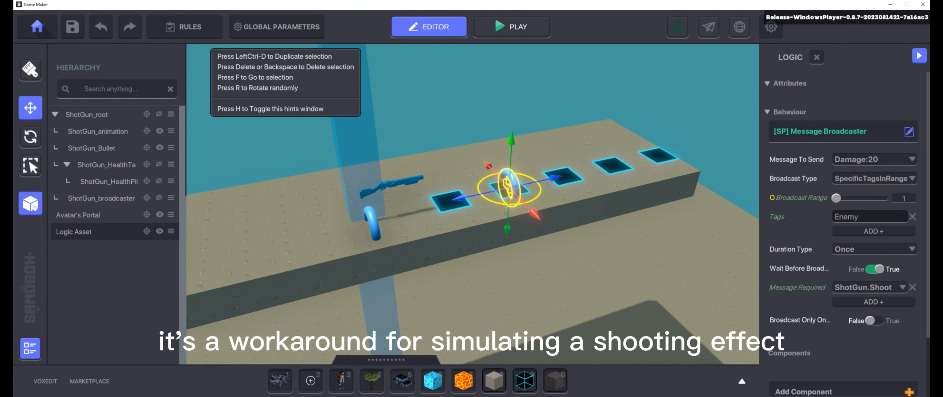
Rename the Logic Asset as ShotGun_Damage_root and move it to the first bullet in front of the shotgun, at Z 72.
{"action": "right_click_drag", "start_coordinate": [473, 220], "coordinate": [462, 220]}
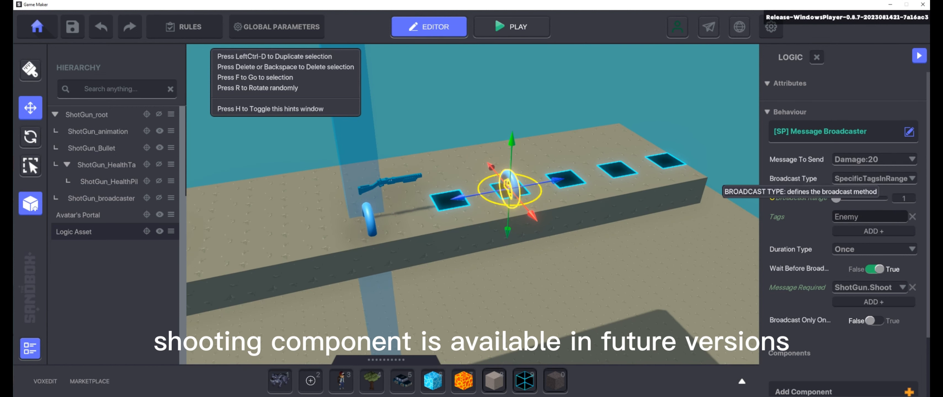
{"action": "left_click", "coordinate": [816, 58]}
{"action": "type", "text": "Sho"}
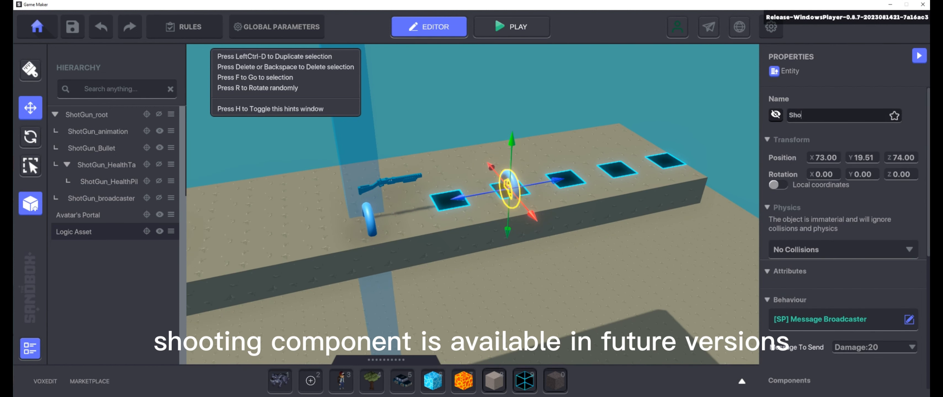
{"action": "type", "text": "tGun_Damage_root"}
{"action": "right_click_drag", "start_coordinate": [473, 197], "coordinate": [452, 215]}
{"action": "left_click_drag", "start_coordinate": [454, 202], "coordinate": [384, 215]}
{"action": "right_click_drag", "start_coordinate": [384, 214], "coordinate": [386, 220]}
{"action": "scroll", "coordinate": [387, 220], "scroll_direction": "down", "scroll_amount": 2}
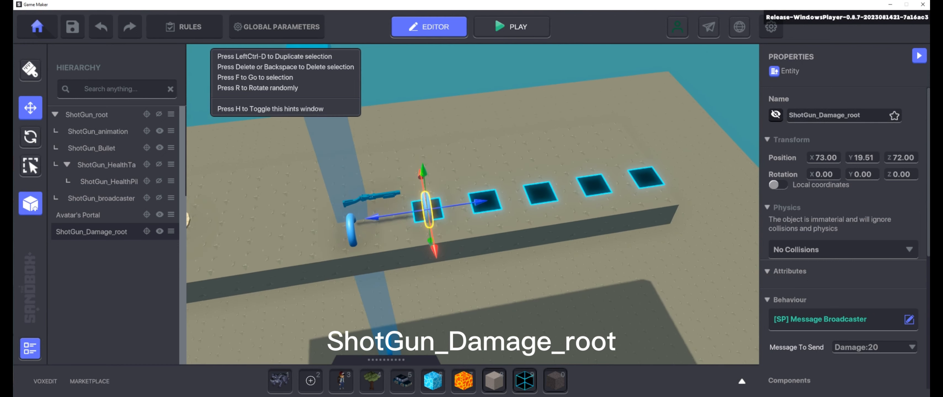
Duplicate ShotGun_Damage_root, place the copy at the second bullet (Z 74) and rename it ShotGun_Damage.
{"action": "key", "text": "ctrl+d"}
{"action": "left_click_drag", "start_coordinate": [381, 215], "coordinate": [437, 209]}
{"action": "left_click", "coordinate": [824, 115]}
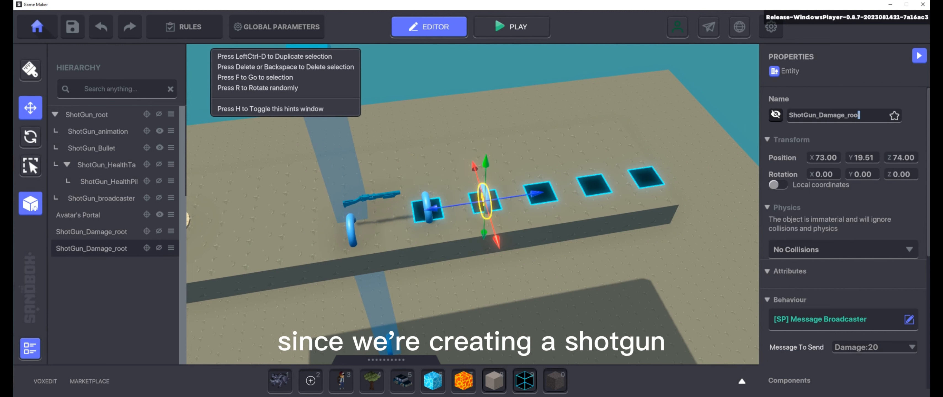
{"action": "key", "text": "BackSpace"}
{"action": "key", "text": "Return"}
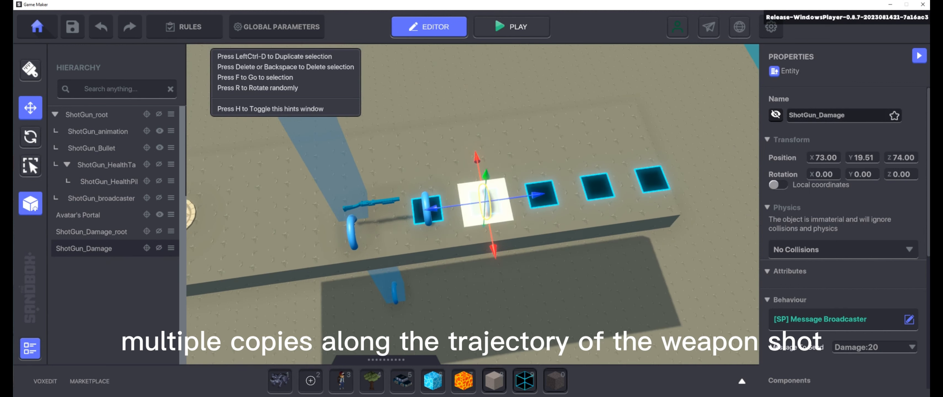
Duplicate ShotGun_Damage and place the copy at the third bullet in the row.
{"action": "key", "text": "ctrl+d"}
{"action": "left_click_drag", "start_coordinate": [486, 227], "coordinate": [542, 194]}
{"action": "mouse_move", "coordinate": [543, 194]}
{"action": "right_mouse_down"}
{"action": "mouse_move", "coordinate": [545, 181]}
{"action": "mouse_move", "coordinate": [541, 201]}
{"action": "right_mouse_up"}
Set the first ShotGun_Damage copy's broadcast range to 2 and move it between the second and third bullets, at Z 75.
{"action": "left_click", "coordinate": [428, 209]}
{"action": "right_click_drag", "start_coordinate": [430, 216], "coordinate": [431, 227]}
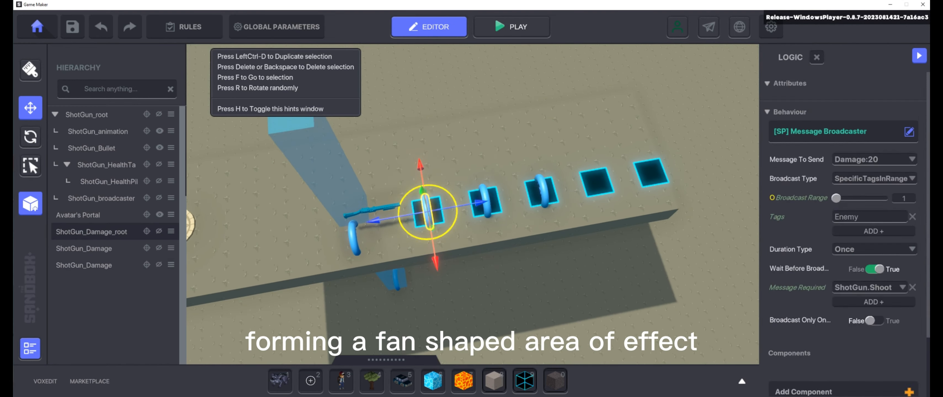
{"action": "left_click", "coordinate": [485, 201]}
{"action": "left_click_drag", "start_coordinate": [535, 192], "coordinate": [563, 188]}
{"action": "right_click_drag", "start_coordinate": [564, 188], "coordinate": [564, 183]}
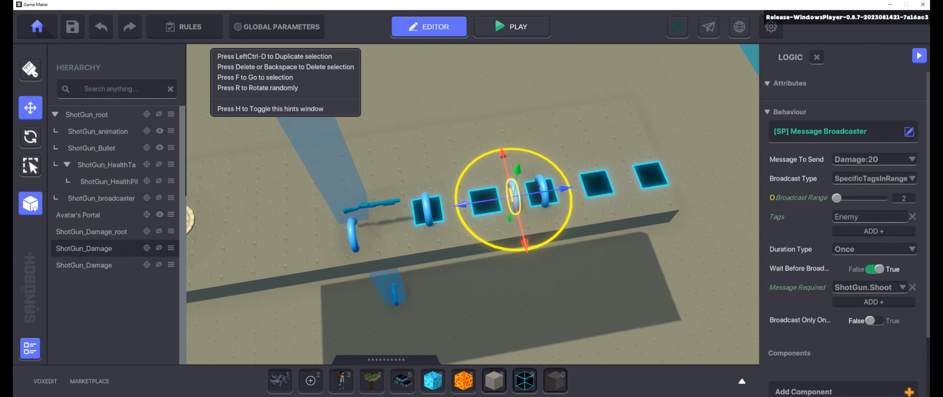
Move the second ShotGun_Damage copy to the fifth bullet and set its broadcast range to 3.
{"action": "left_click", "coordinate": [542, 191]}
{"action": "left_click_drag", "start_coordinate": [595, 184], "coordinate": [705, 165]}
{"action": "right_click_drag", "start_coordinate": [705, 164], "coordinate": [705, 158]}
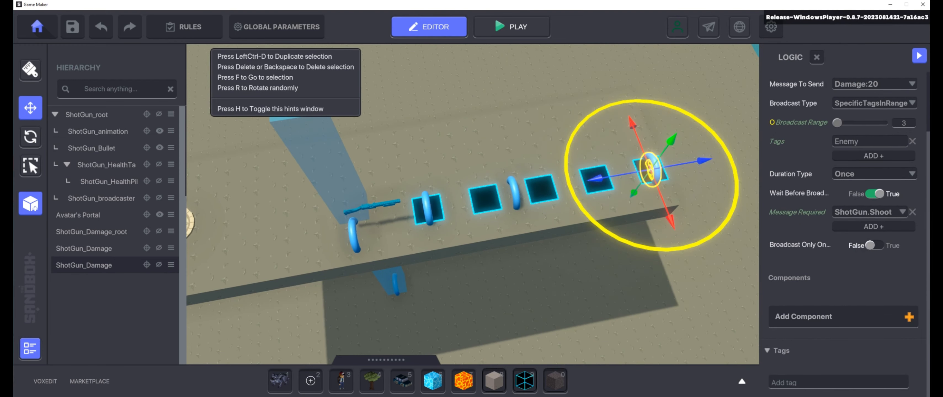
Nest both ShotGun_Damage objects under ShotGun_Damage_root, and nest that group under ShotGun_root.
{"action": "left_click", "coordinate": [514, 196]}
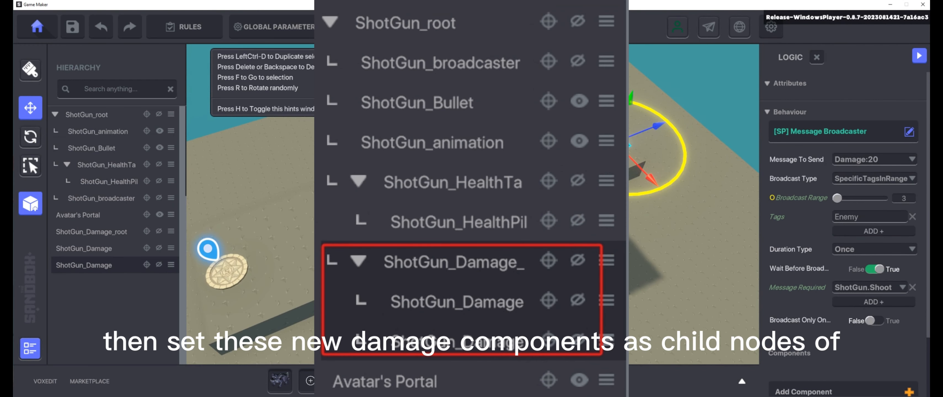
{"action": "key", "text": "Escape"}
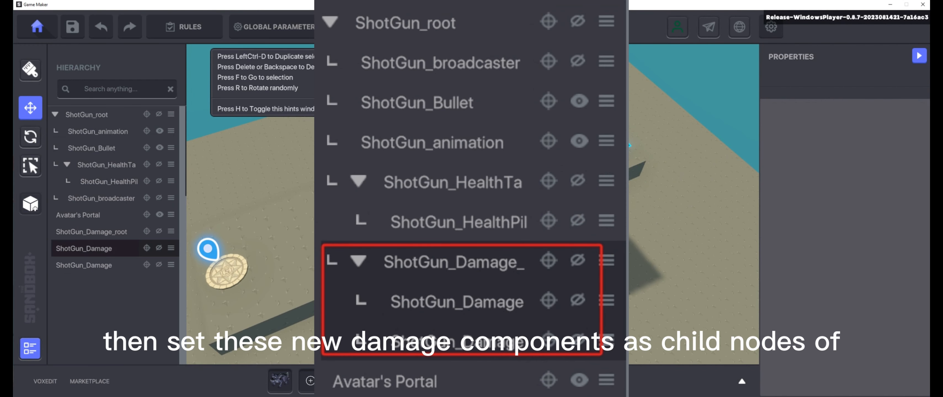
{"action": "left_click", "coordinate": [84, 248]}
{"action": "left_click_drag", "start_coordinate": [84, 248], "coordinate": [84, 231]}
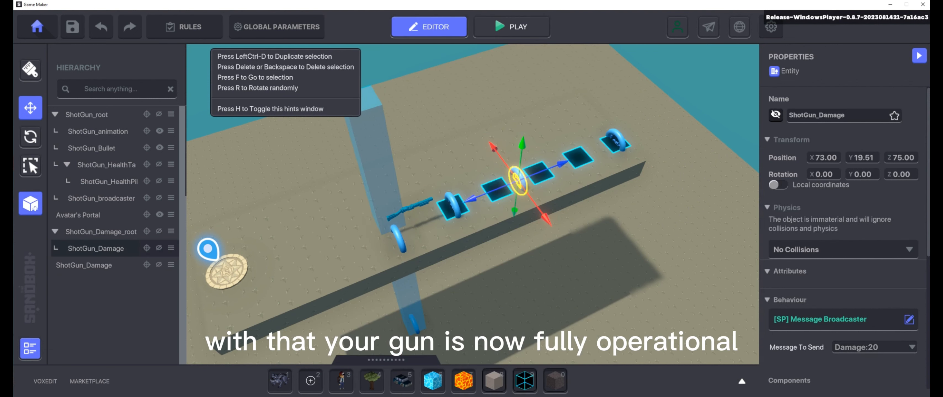
{"action": "left_click_drag", "start_coordinate": [84, 265], "coordinate": [84, 231]}
{"action": "left_click", "coordinate": [95, 232]}
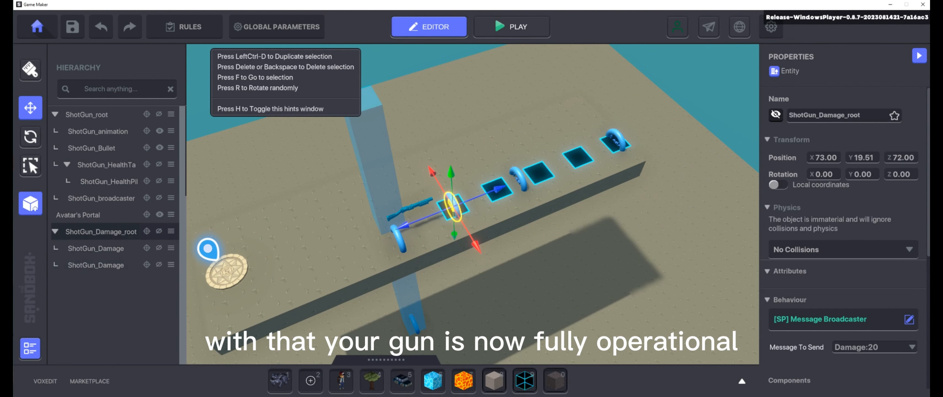
{"action": "left_click_drag", "start_coordinate": [91, 115], "coordinate": [92, 115]}
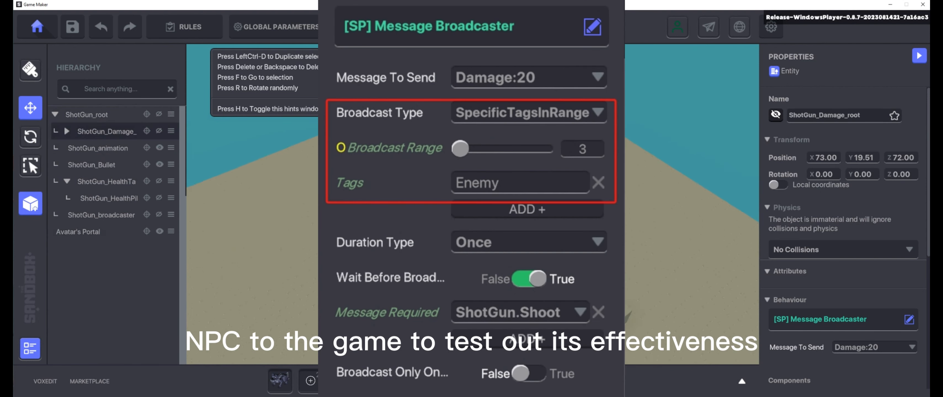
Place the Maximilien NPC at the far end of the platform, beside the fifth bullet.
{"action": "key", "text": "f"}
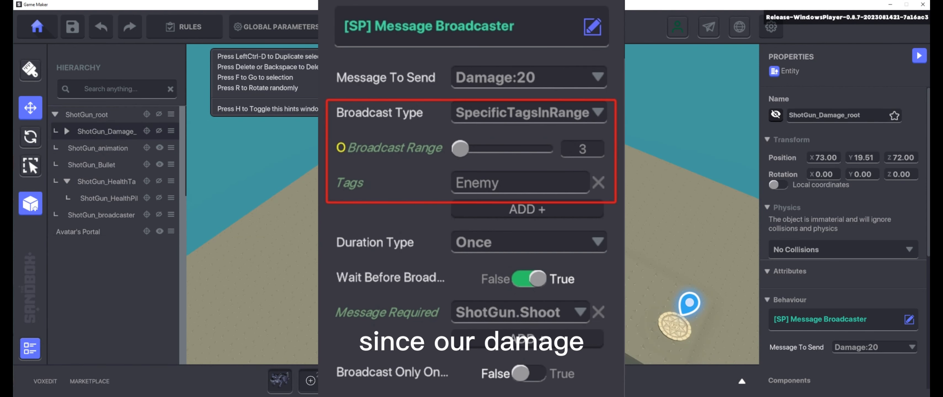
{"action": "key", "text": "Escape"}
{"action": "key", "text": "b"}
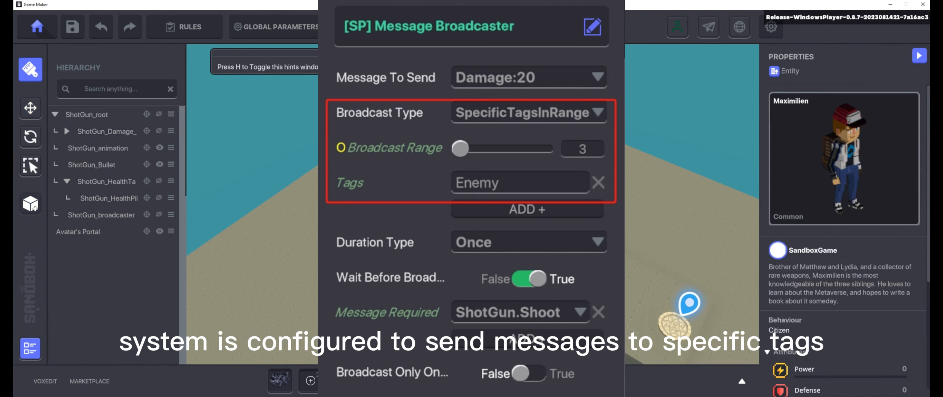
{"action": "left_click", "coordinate": [378, 196]}
{"action": "key", "text": "Escape"}
Add the Enemy tag to the Maximilien NPC.
{"action": "right_click_drag", "start_coordinate": [314, 193], "coordinate": [318, 179]}
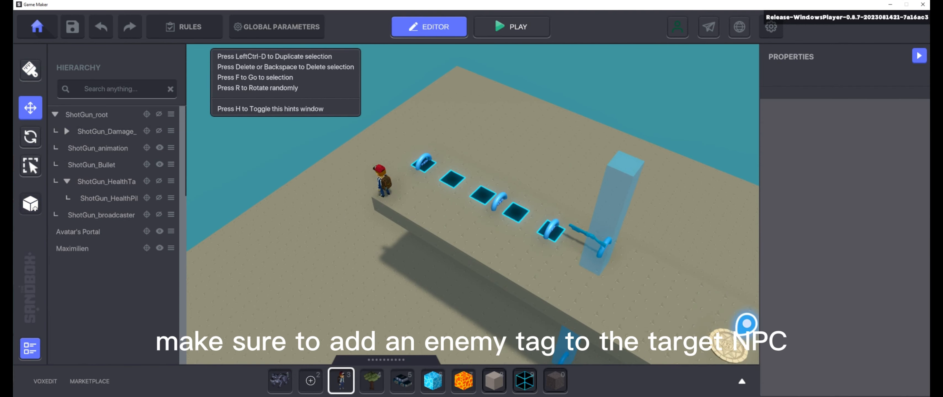
{"action": "left_click", "coordinate": [383, 181]}
{"action": "scroll", "coordinate": [844, 234], "scroll_direction": "down", "scroll_amount": 3}
{"action": "scroll", "coordinate": [843, 220], "scroll_direction": "down", "scroll_amount": 4}
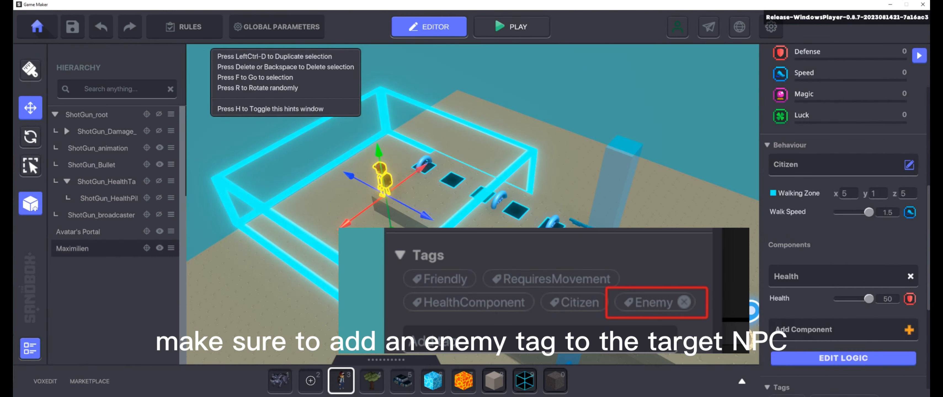
{"action": "scroll", "coordinate": [844, 220], "scroll_direction": "down", "scroll_amount": 2}
{"action": "left_click", "coordinate": [838, 344]}
{"action": "type", "text": "Enemy"}
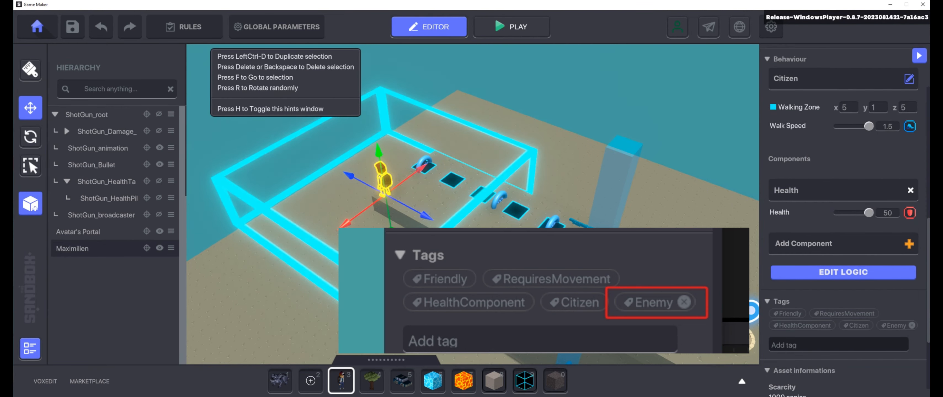
Play-test the game by firing the shotgun at the NPC on the platform, and return to the editor.
{"action": "right_click_drag", "start_coordinate": [432, 168], "coordinate": [360, 146]}
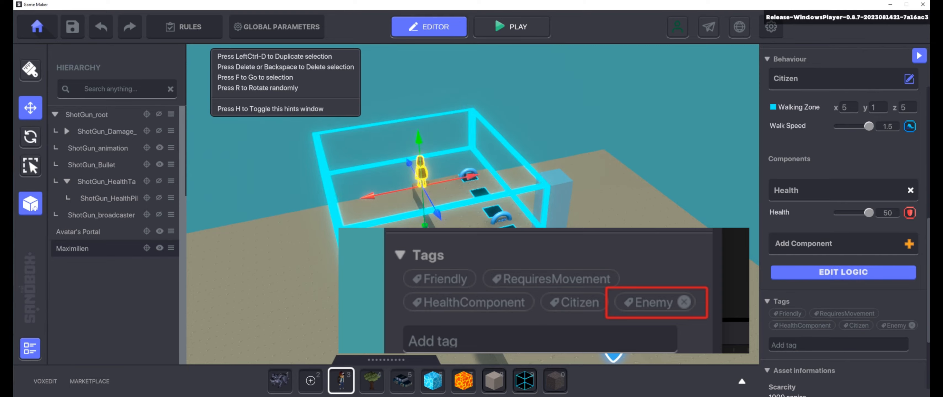
{"action": "right_click_drag", "start_coordinate": [420, 172], "coordinate": [375, 133]}
{"action": "left_click", "coordinate": [512, 27]}
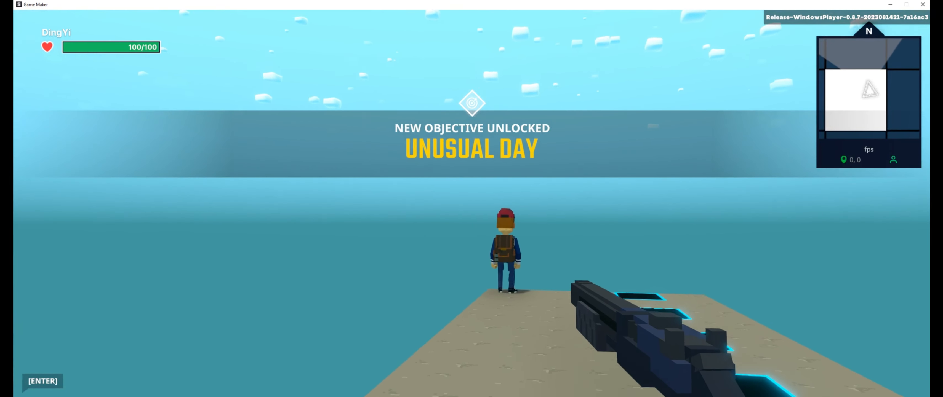
{"action": "left_click", "coordinate": [472, 204]}
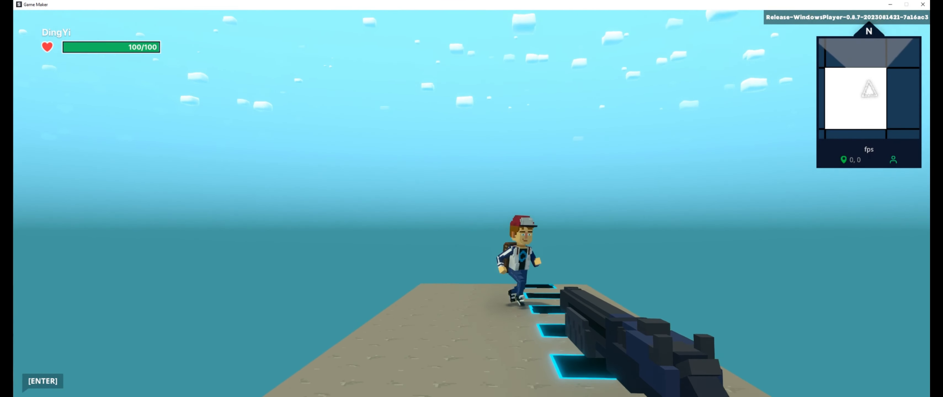
{"action": "left_click", "coordinate": [472, 203]}
{"action": "key", "text": "s"}
{"action": "left_click", "coordinate": [472, 203]}
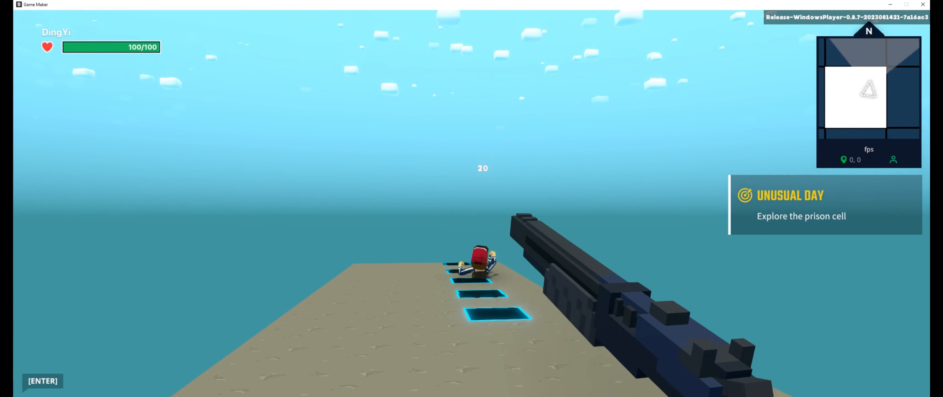
{"action": "key", "text": "w"}
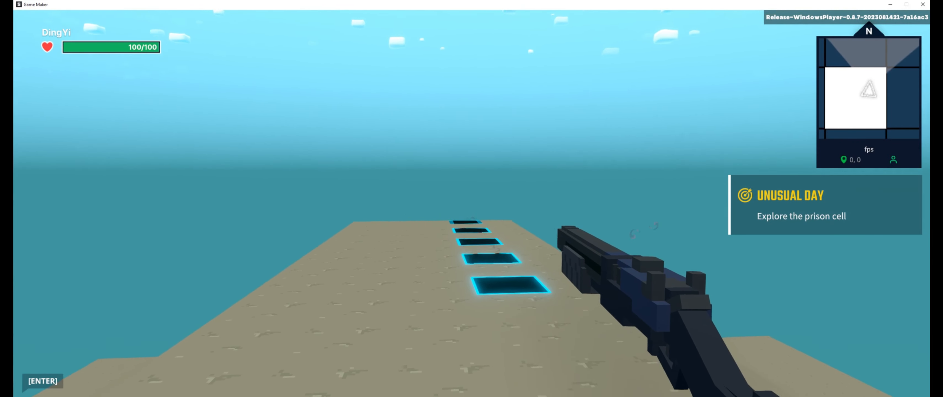
{"action": "key", "text": "Escape"}
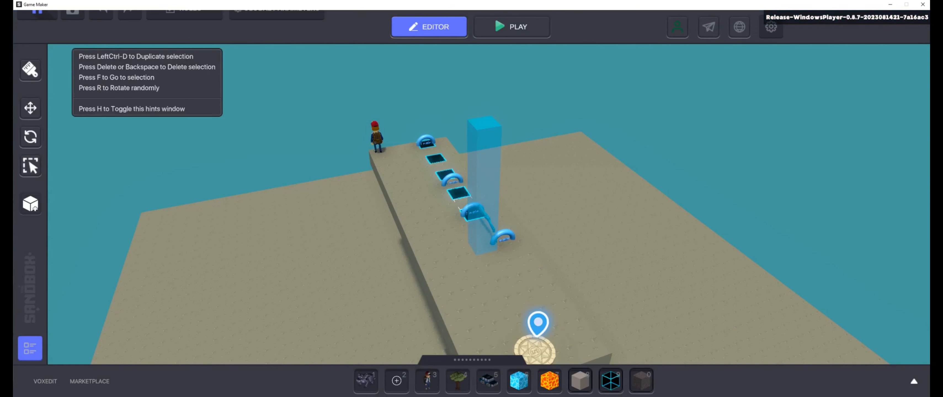
Place a new Logic Asset on the platform beside the row of bullets, at X 70, Y 19.51, Z 73.
{"action": "right_click_drag", "start_coordinate": [586, 234], "coordinate": [419, 233]}
{"action": "middle_click_drag", "start_coordinate": [420, 233], "coordinate": [460, 271]}
{"action": "scroll", "coordinate": [454, 267], "scroll_direction": "up", "scroll_amount": 2}
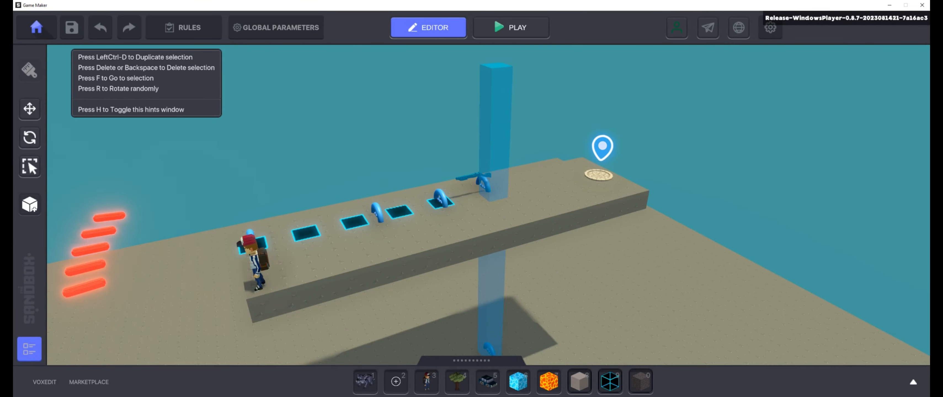
{"action": "key", "text": "Tab"}
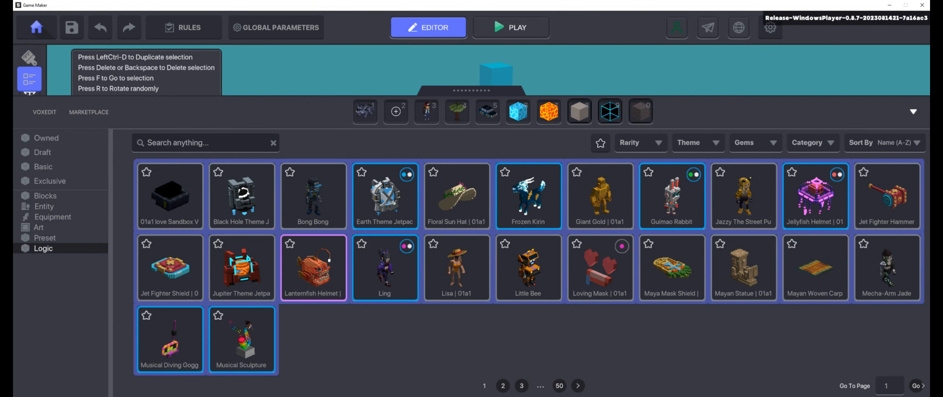
{"action": "left_click", "coordinate": [170, 198]}
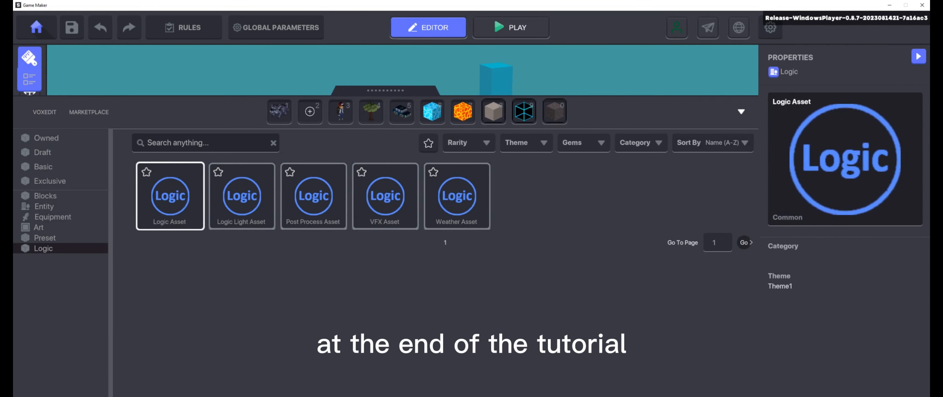
{"action": "key", "text": "Tab"}
{"action": "right_click_drag", "start_coordinate": [447, 196], "coordinate": [474, 277]}
{"action": "right_click_drag", "start_coordinate": [476, 246], "coordinate": [464, 247]}
{"action": "scroll", "coordinate": [463, 247], "scroll_direction": "up", "scroll_amount": 3}
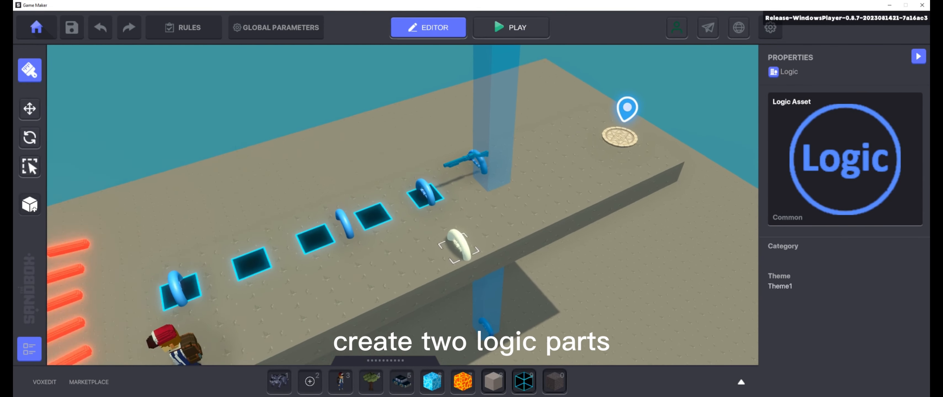
{"action": "left_click", "coordinate": [441, 262]}
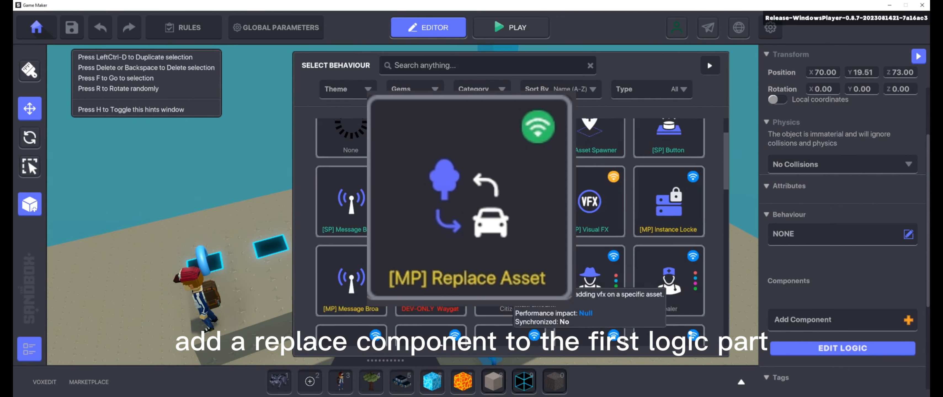
Give the first logic part the [MP] Replace Asset behaviour and set Use Preset to True.
{"action": "scroll", "coordinate": [508, 219], "scroll_direction": "down", "scroll_amount": 5}
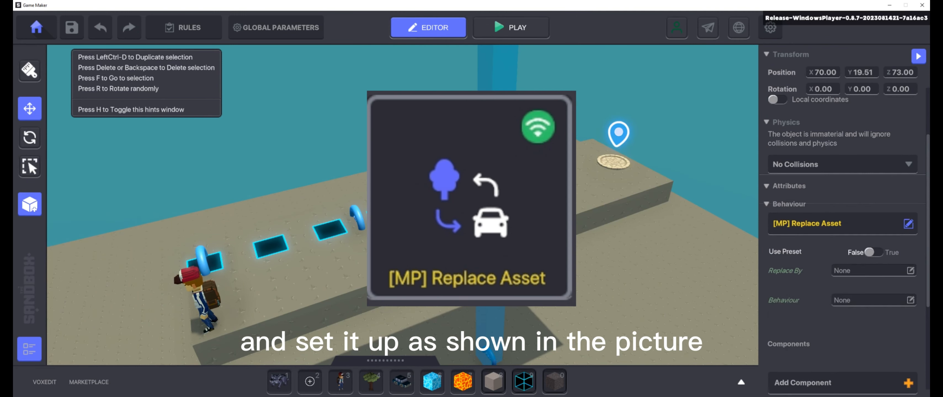
{"action": "scroll", "coordinate": [842, 220], "scroll_direction": "down", "scroll_amount": 5}
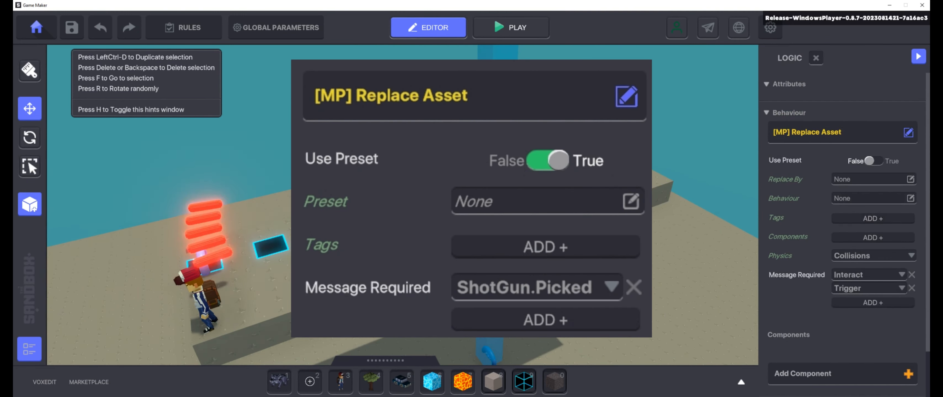
{"action": "left_click", "coordinate": [874, 161]}
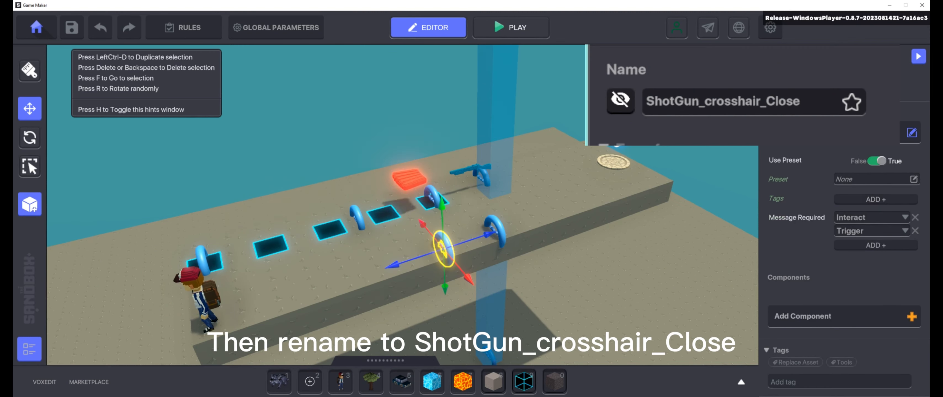
Remove the Interact and Trigger messages from the first logic part and add ShotGun.Picked as its required message.
{"action": "left_click", "coordinate": [915, 231]}
{"action": "left_click", "coordinate": [915, 217]}
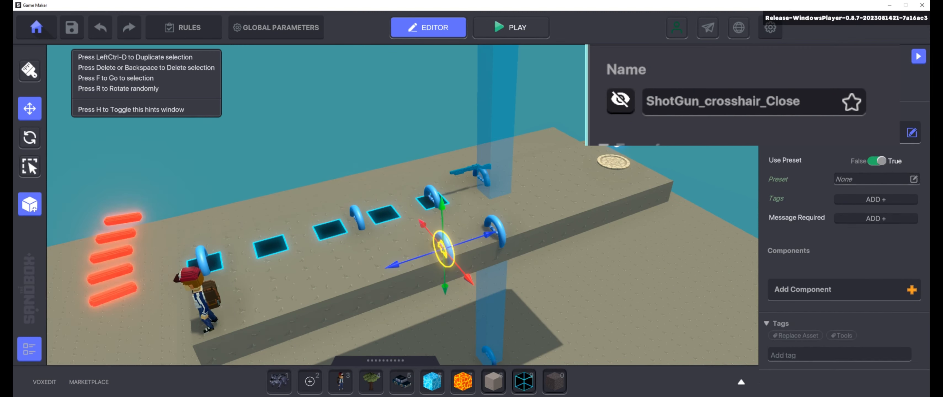
{"action": "left_click", "coordinate": [876, 218]}
{"action": "left_click", "coordinate": [872, 218]}
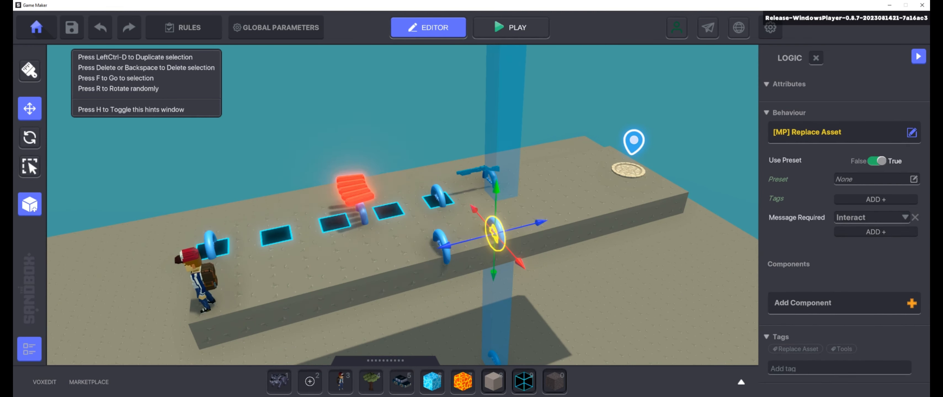
Set the second logic part's required message to ShotGun.Dropped and add an [MP] Indicator component to it.
{"action": "left_click", "coordinate": [869, 218]}
{"action": "type", "text": "Sho"}
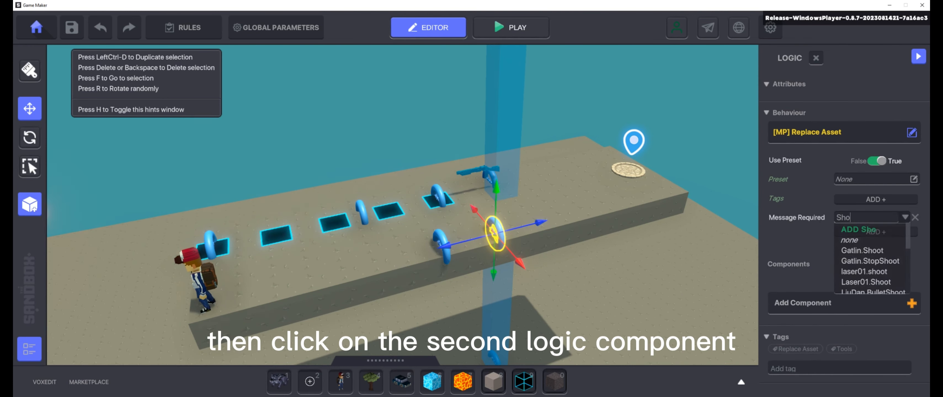
{"action": "type", "text": "Gn"}
{"action": "key", "text": "BackSpace"}
{"action": "key", "text": "BackSpace"}
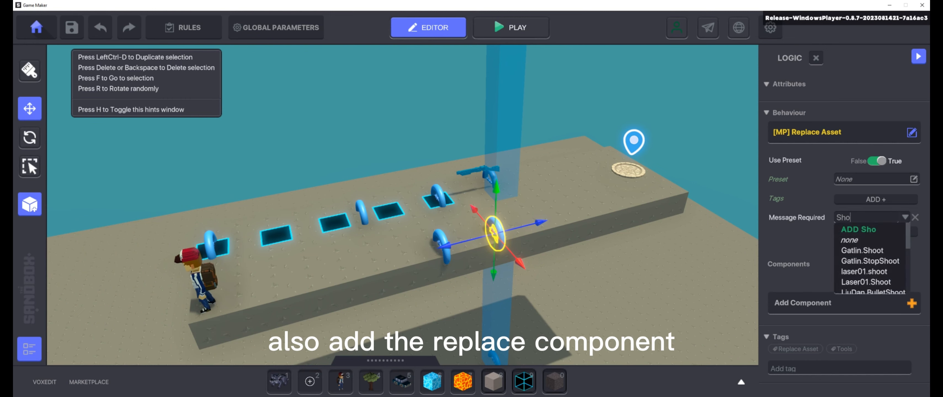
{"action": "type", "text": "tGun."}
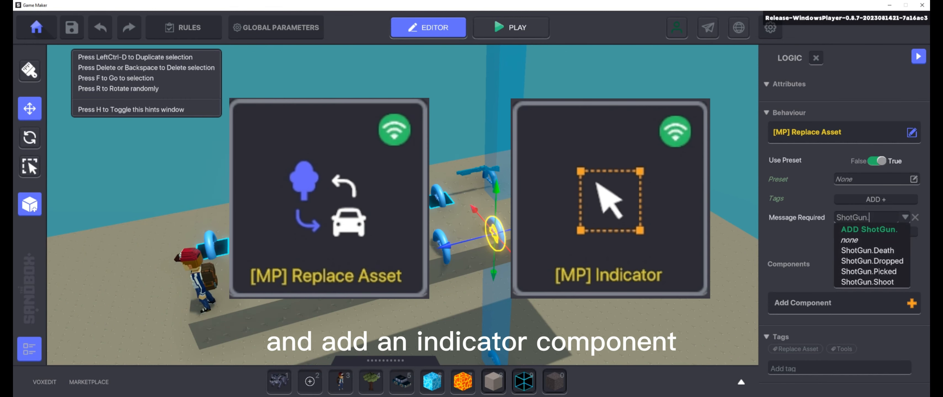
{"action": "type", "text": "dr"}
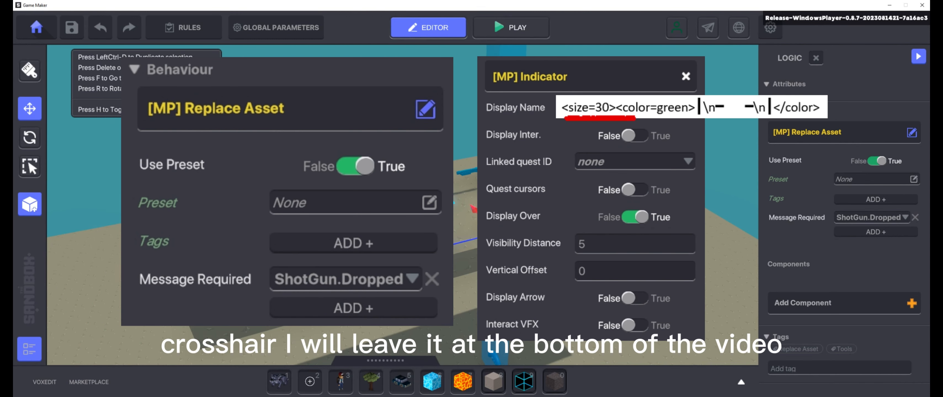
{"action": "left_click", "coordinate": [845, 303]}
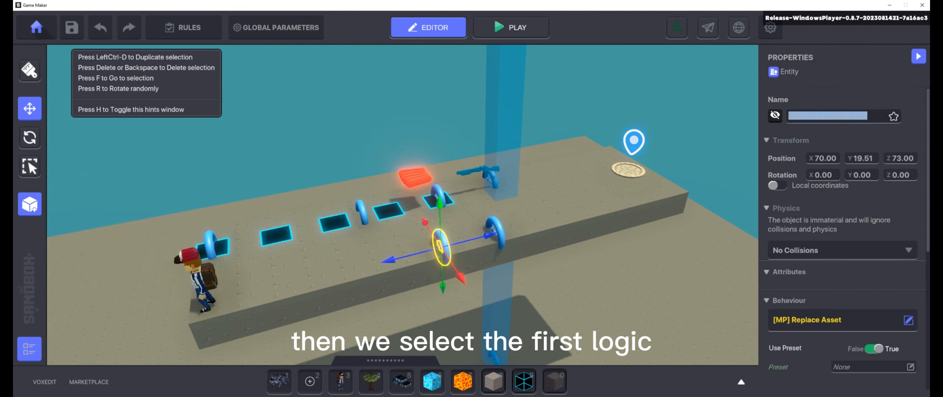
Save the first logic part as a new preset named ShotGun_crosshair_Close.
{"action": "key", "text": "Return"}
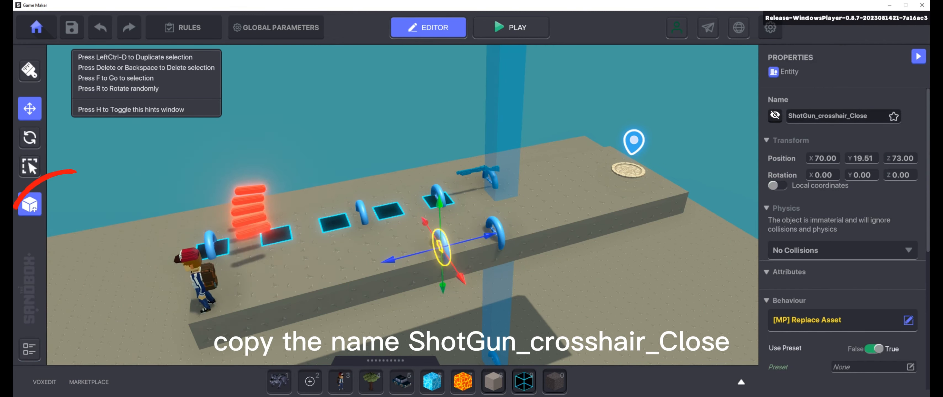
{"action": "left_click", "coordinate": [910, 367]}
{"action": "left_click", "coordinate": [353, 157]}
{"action": "key", "text": "ctrl+a"}
{"action": "key", "text": "ctrl+v"}
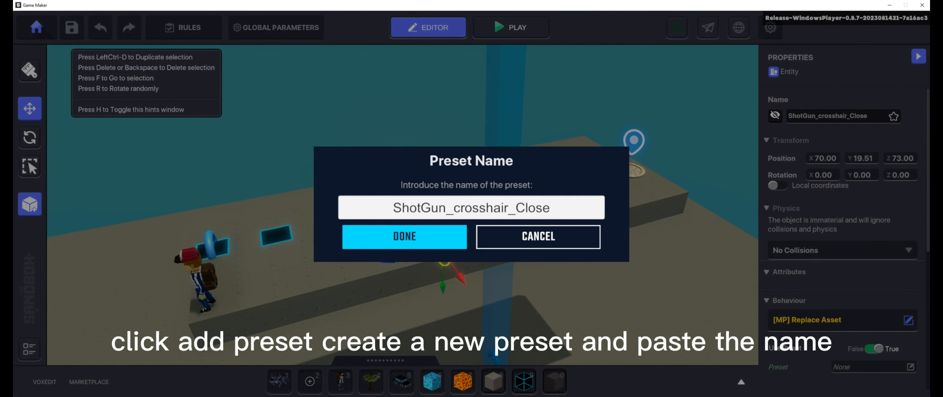
{"action": "key", "text": "Return"}
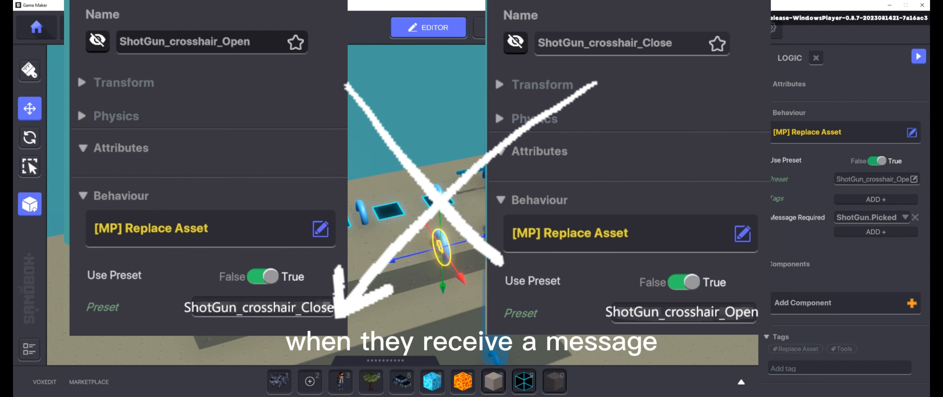
Assign the ShotGun_crosshair_Close preset to the Replace Asset behaviour of the second logic part, ShotGun_crosshair_Open.
{"action": "left_click", "coordinate": [493, 234]}
{"action": "scroll", "coordinate": [846, 219], "scroll_direction": "down", "scroll_amount": 3}
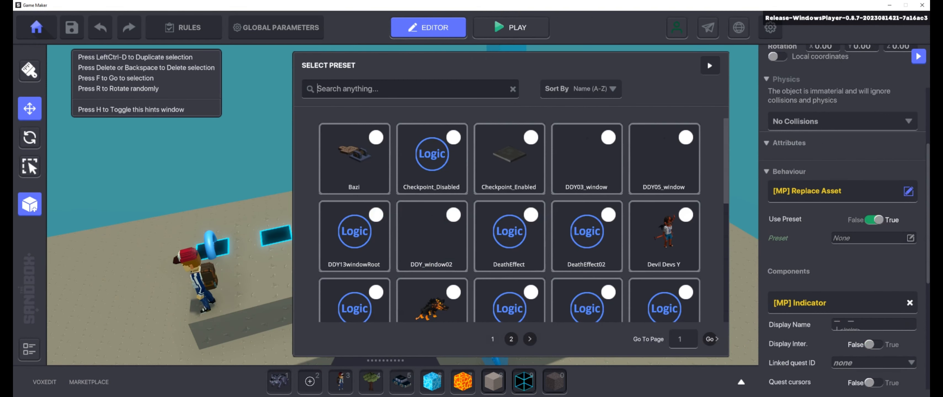
{"action": "type", "text": "clo"}
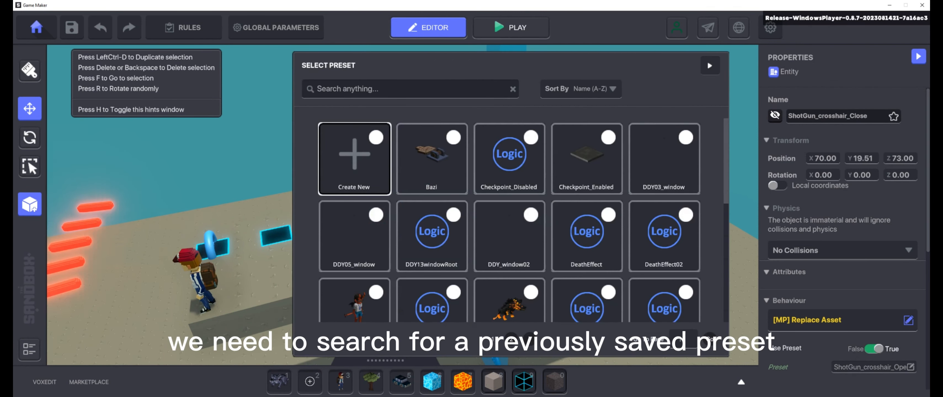
Find the saved ShotGun_crosshair_Close preset and overwrite it with the updated first logic part under the same name.
{"action": "left_click", "coordinate": [404, 89]}
{"action": "type", "text": "ShotGun_crosshair_Close"}
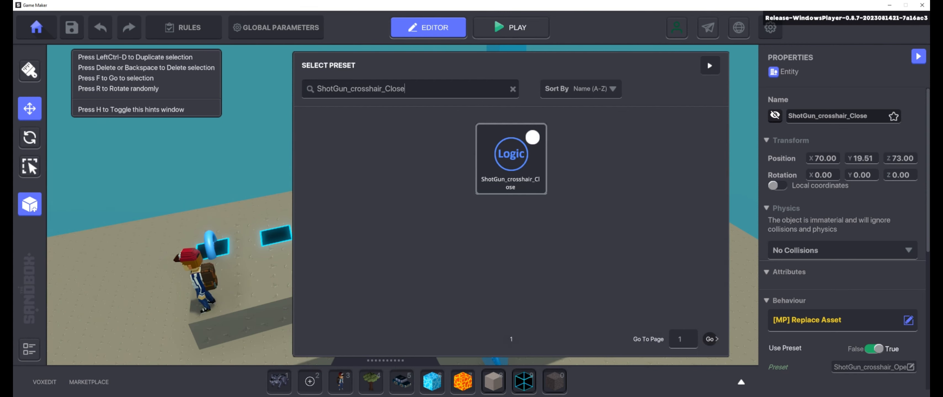
{"action": "left_click", "coordinate": [511, 159]}
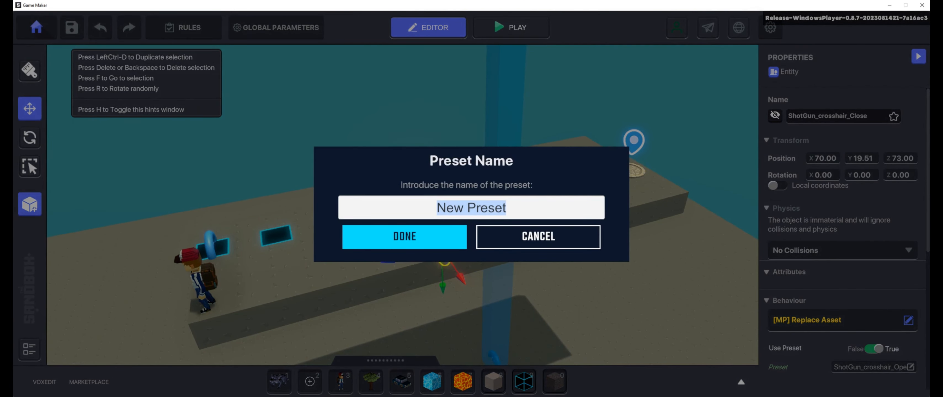
{"action": "type", "text": "ShotGun_crosshair_Close"}
{"action": "left_click", "coordinate": [404, 237]}
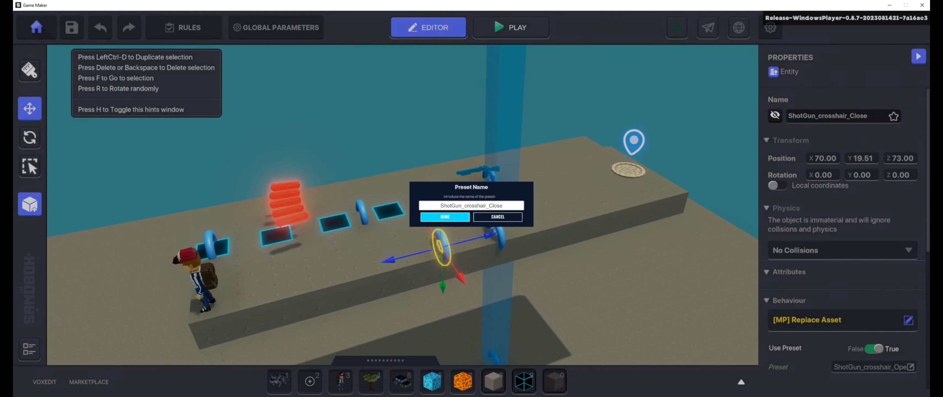
Overwrite the saved ShotGun_crosshair_Open preset with the updated second logic part, keeping the same name.
{"action": "left_click", "coordinate": [496, 234]}
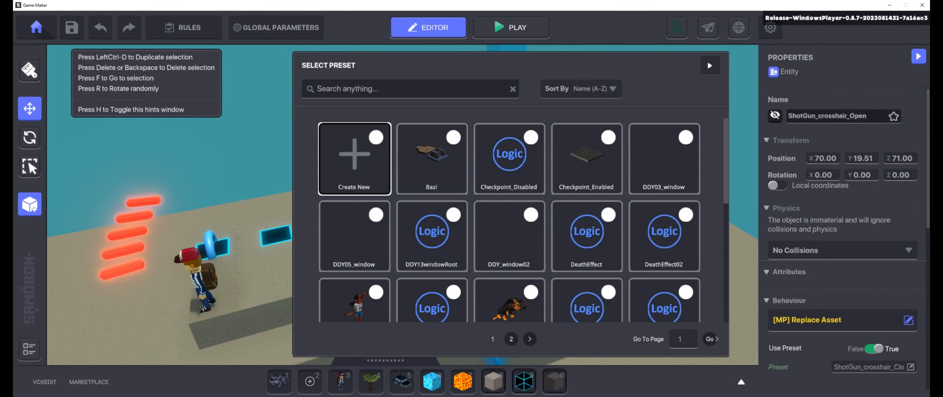
{"action": "type", "text": "ShotGun_crosshair_Open"}
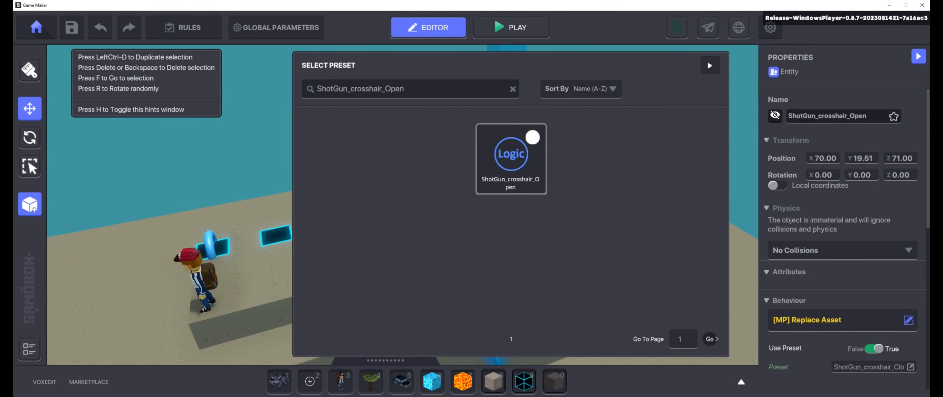
{"action": "left_click", "coordinate": [511, 159]}
{"action": "left_click", "coordinate": [472, 207]}
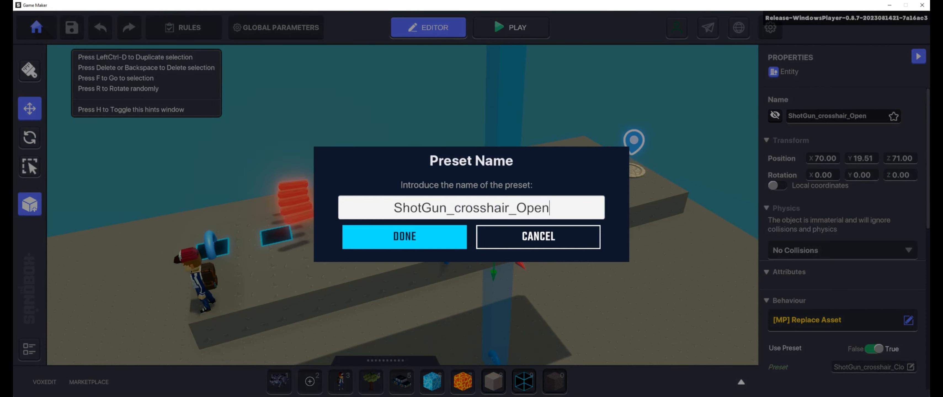
{"action": "left_click", "coordinate": [404, 237]}
Move the ShotGun_crosshair_Close logic part beside the shotgun, to X 72.50, Y 19.51, Z 71.
{"action": "scroll", "coordinate": [494, 234], "scroll_direction": "down", "scroll_amount": 3}
{"action": "right_click_drag", "start_coordinate": [494, 235], "coordinate": [509, 223]}
{"action": "left_click", "coordinate": [463, 249]}
{"action": "scroll", "coordinate": [842, 227], "scroll_direction": "down", "scroll_amount": 3}
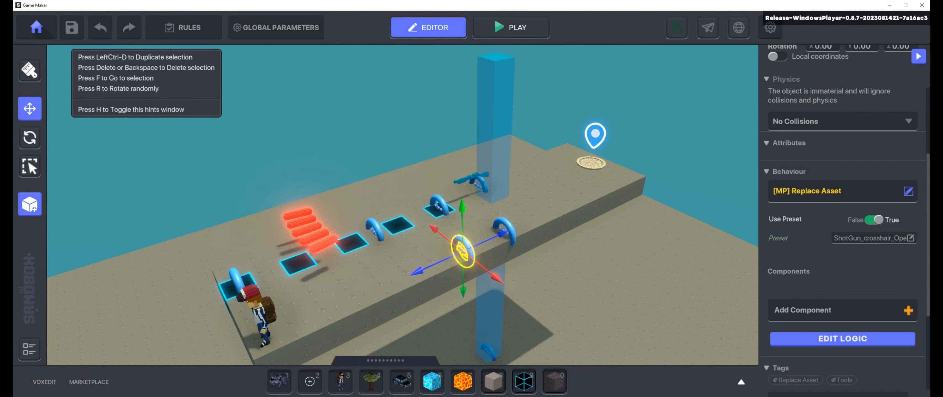
{"action": "right_click_drag", "start_coordinate": [494, 212], "coordinate": [494, 256]}
{"action": "left_click_drag", "start_coordinate": [464, 249], "coordinate": [469, 192]}
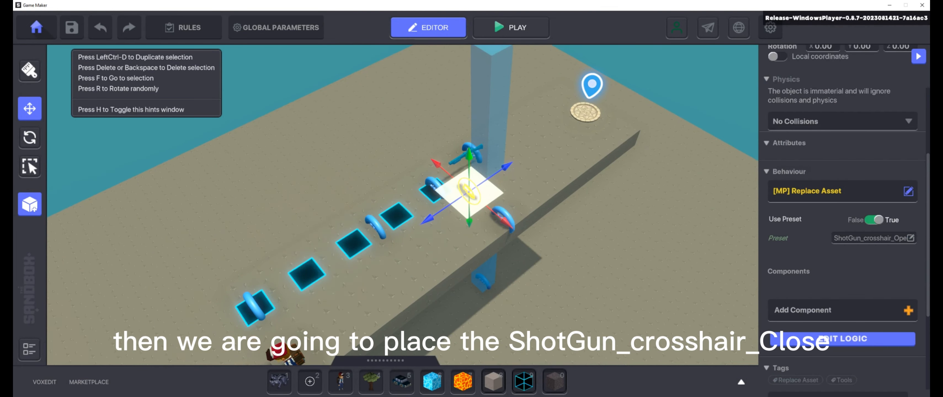
{"action": "right_click_drag", "start_coordinate": [469, 192], "coordinate": [549, 192]}
{"action": "scroll", "coordinate": [462, 194], "scroll_direction": "up", "scroll_amount": 3}
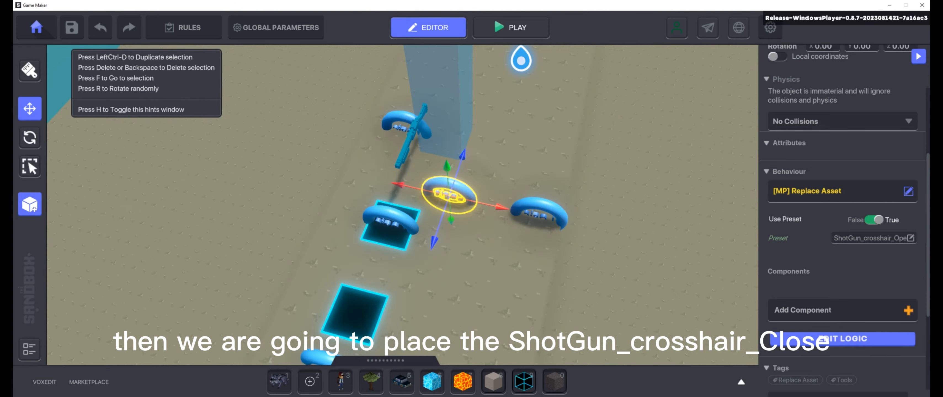
{"action": "right_click_drag", "start_coordinate": [462, 194], "coordinate": [448, 214]}
{"action": "left_click_drag", "start_coordinate": [448, 200], "coordinate": [427, 180]}
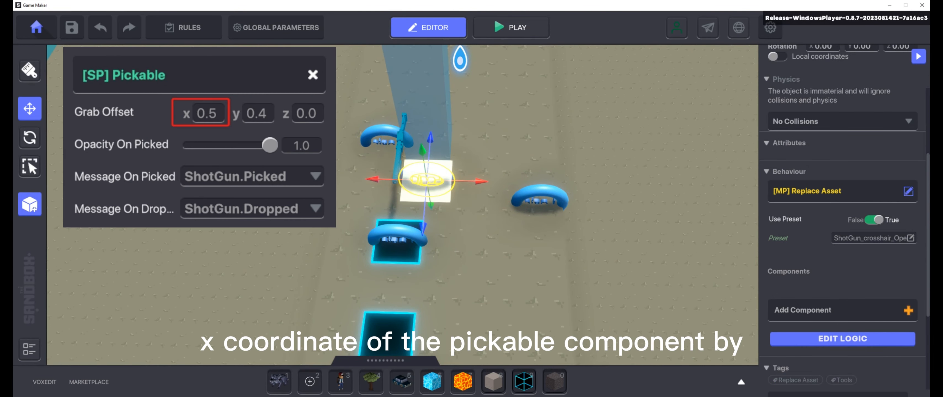
{"action": "right_click_drag", "start_coordinate": [436, 180], "coordinate": [399, 180]}
{"action": "left_click_drag", "start_coordinate": [416, 219], "coordinate": [406, 237]}
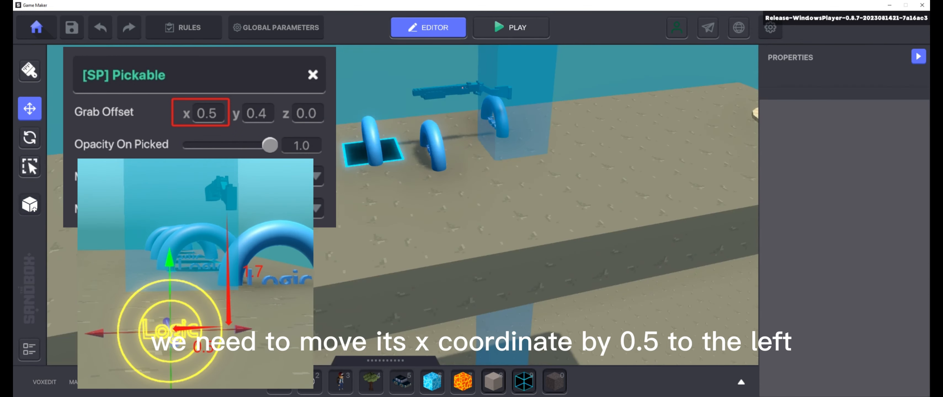
Make ShotGun_crosshair_Close a child of ShotGun_root in the hierarchy.
{"action": "left_click", "coordinate": [443, 227]}
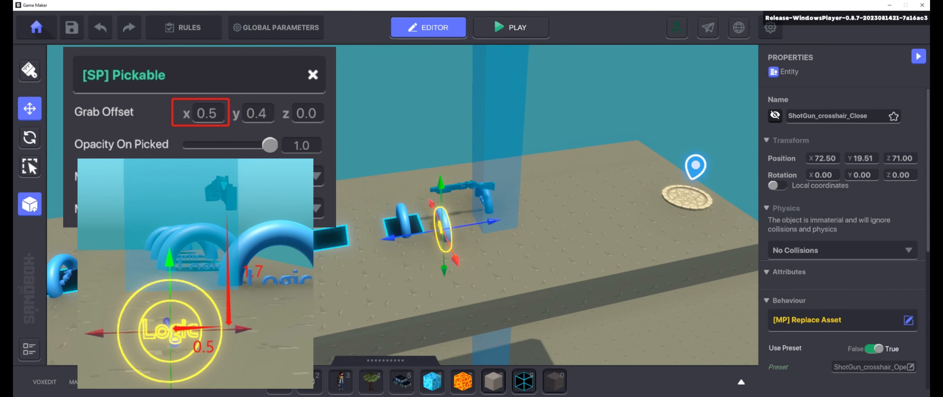
{"action": "left_click", "coordinate": [29, 349]}
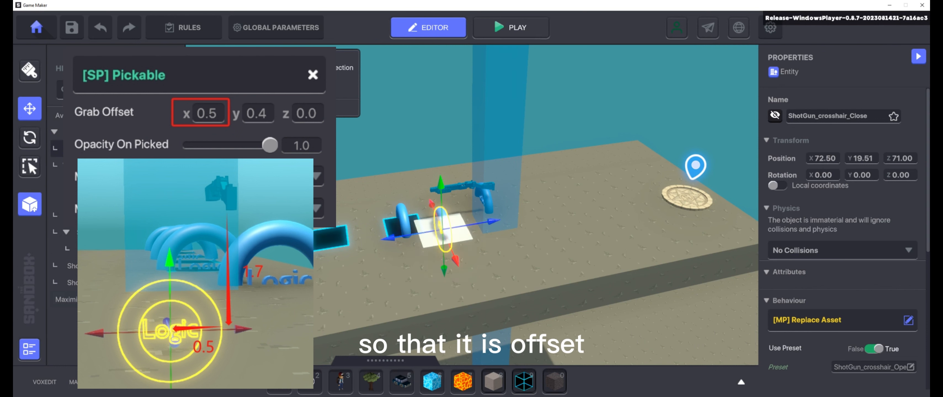
{"action": "left_click", "coordinate": [107, 232]}
{"action": "left_click", "coordinate": [110, 249]}
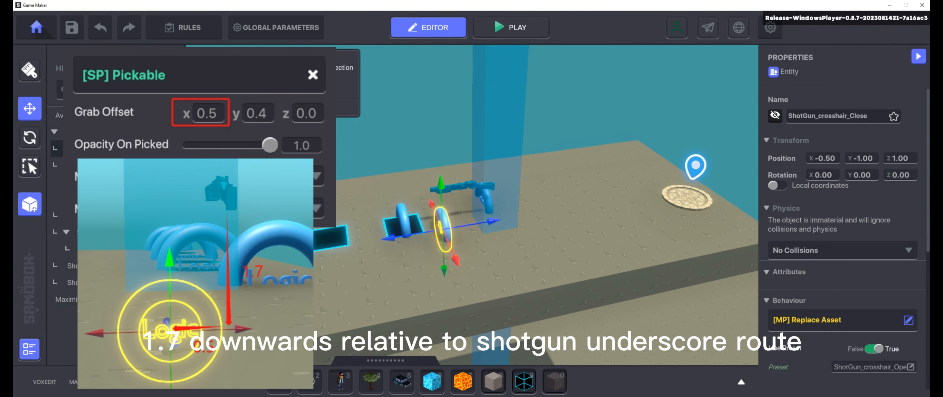
Lower ShotGun_crosshair_Close to Y -1.70 relative to ShotGun_root.
{"action": "right_click_drag", "start_coordinate": [406, 264], "coordinate": [449, 245]}
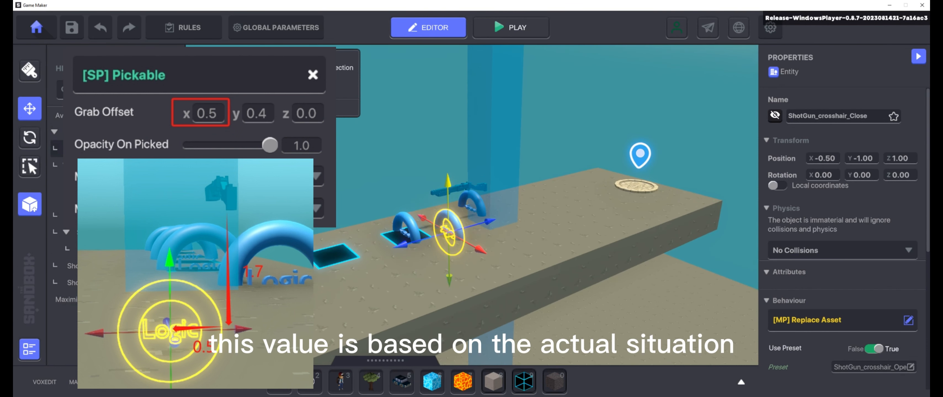
{"action": "left_click_drag", "start_coordinate": [448, 185], "coordinate": [448, 201]}
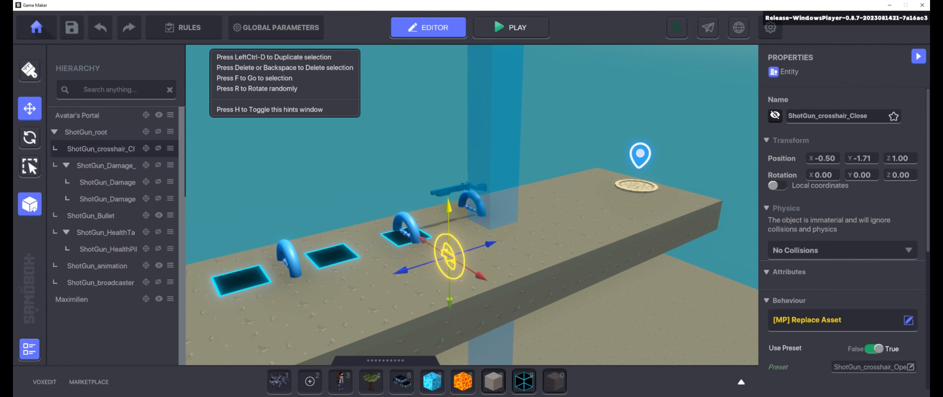
{"action": "key", "text": "s"}
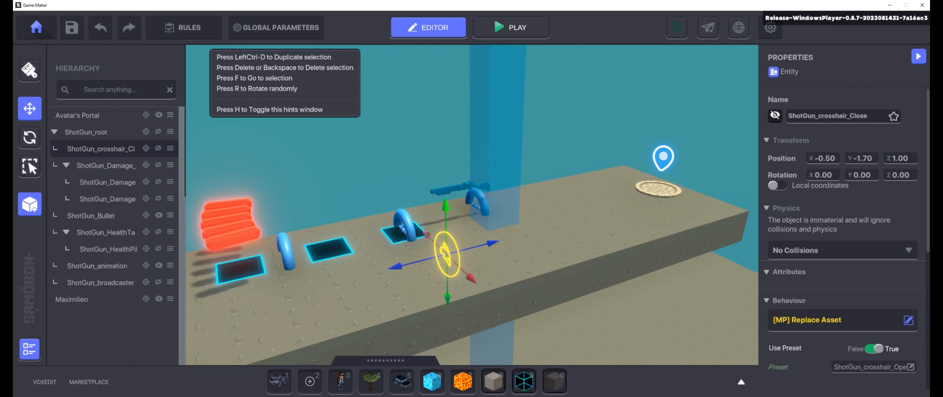
Play-test the game, moving backwards with the picked-up shotgun and firing it to check the green crosshair.
{"action": "key", "text": "s"}
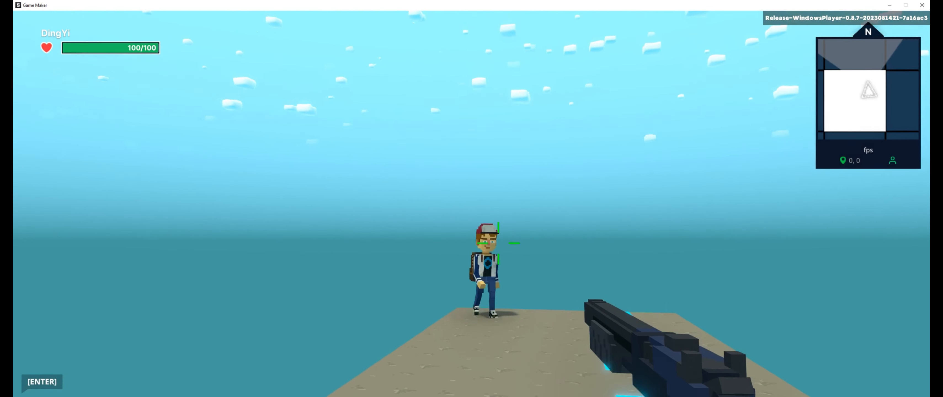
{"action": "key", "text": "s"}
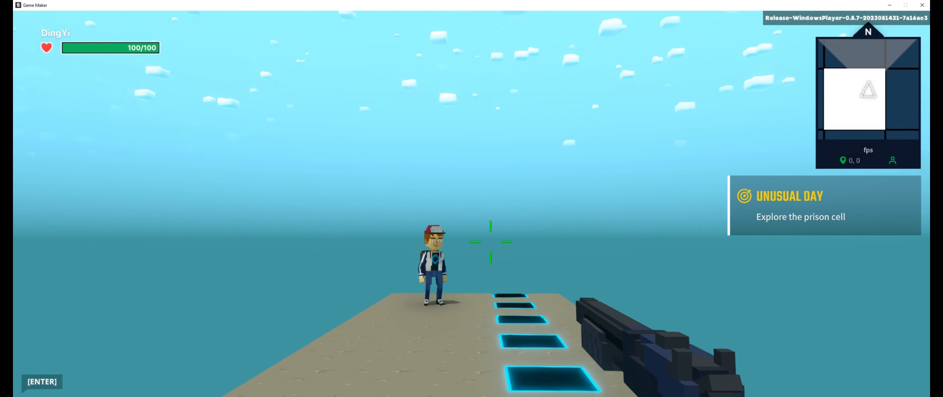
{"action": "left_click", "coordinate": [469, 231]}
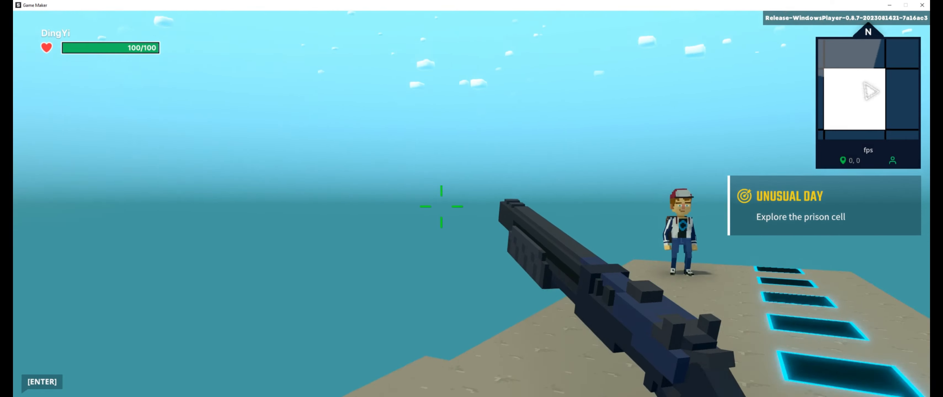
Fire the shotgun at the enemy character while moving back and forth, and end the play-test.
{"action": "key", "text": "w"}
{"action": "left_click", "coordinate": [471, 211]}
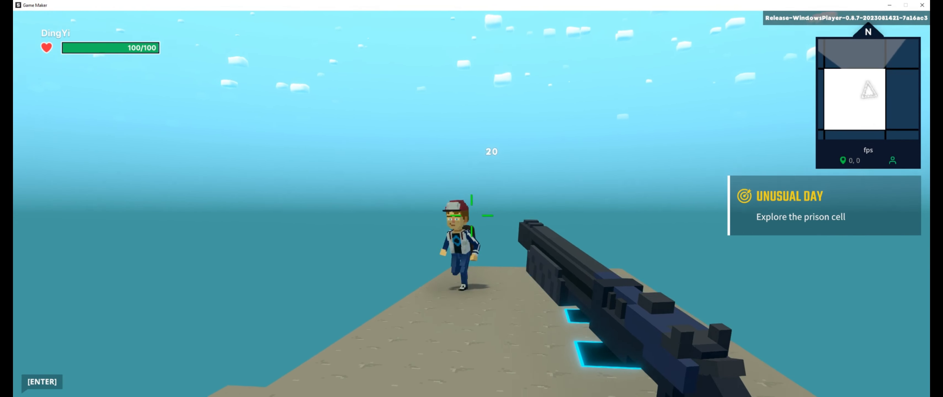
{"action": "key", "text": "s"}
{"action": "left_click", "coordinate": [481, 210]}
{"action": "key", "text": "s"}
{"action": "left_click", "coordinate": [463, 215]}
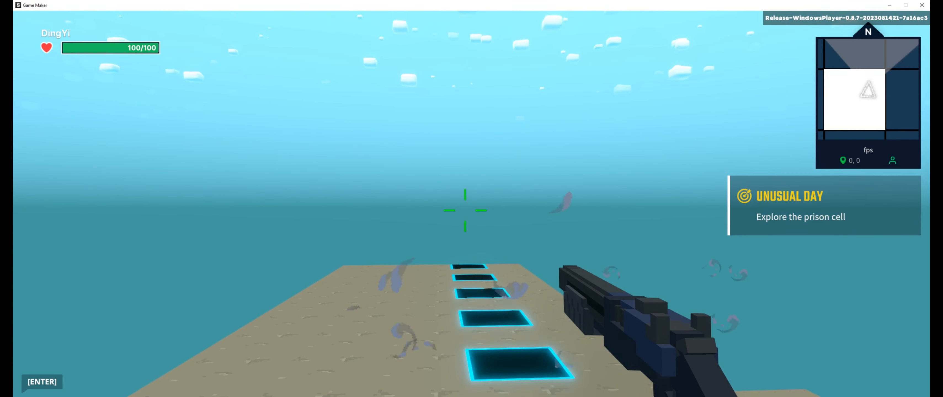
{"action": "key", "text": "Escape"}
Rotate ShotGun_Bullet to 358.02 degrees on the Y axis to angle the bullets towards the crosshair.
{"action": "key", "text": "w"}
{"action": "right_click_drag", "start_coordinate": [472, 154], "coordinate": [476, 178]}
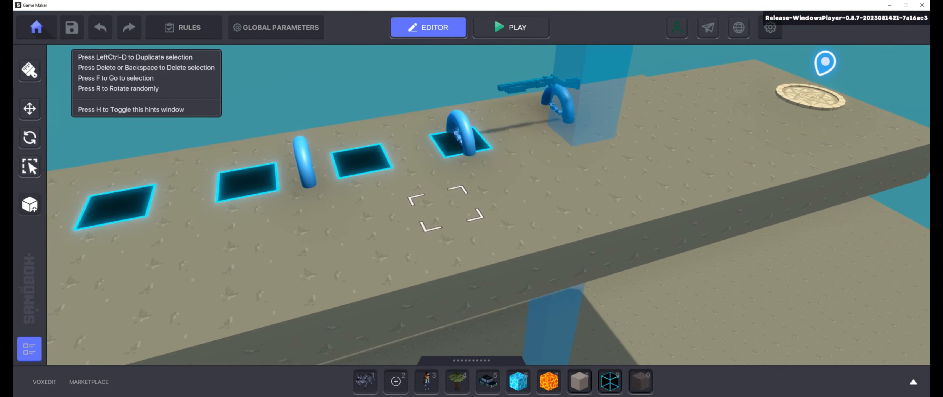
{"action": "key", "text": "s"}
{"action": "scroll", "coordinate": [515, 185], "scroll_direction": "down", "scroll_amount": 3}
{"action": "left_click", "coordinate": [29, 349]}
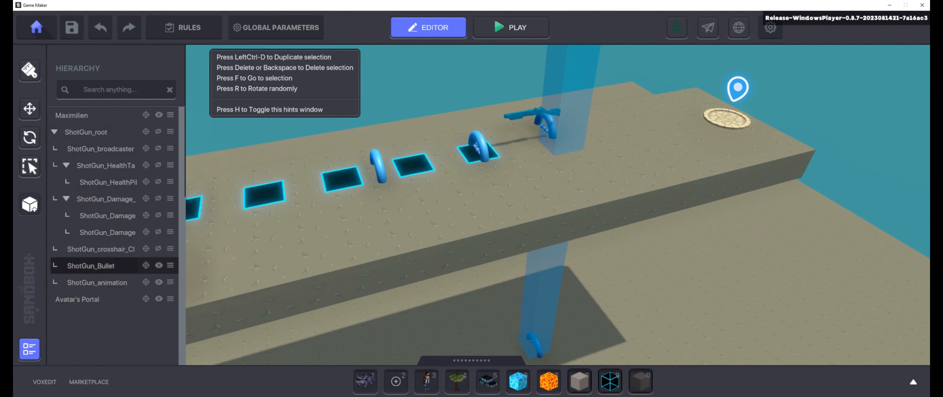
{"action": "left_click", "coordinate": [91, 266]}
{"action": "right_click_drag", "start_coordinate": [472, 154], "coordinate": [513, 180]}
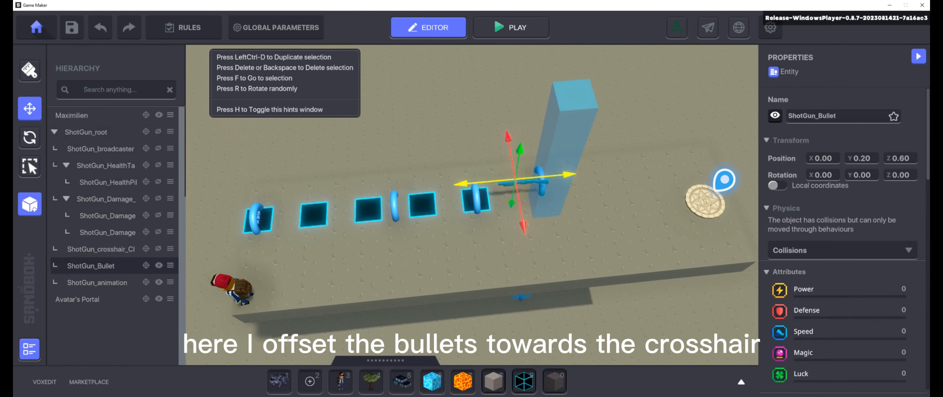
{"action": "left_click", "coordinate": [29, 138]}
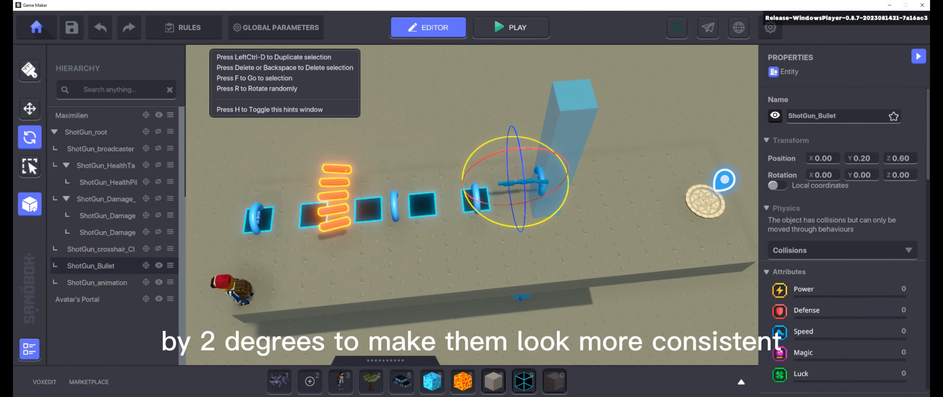
{"action": "left_click_drag", "start_coordinate": [514, 227], "coordinate": [517, 227]}
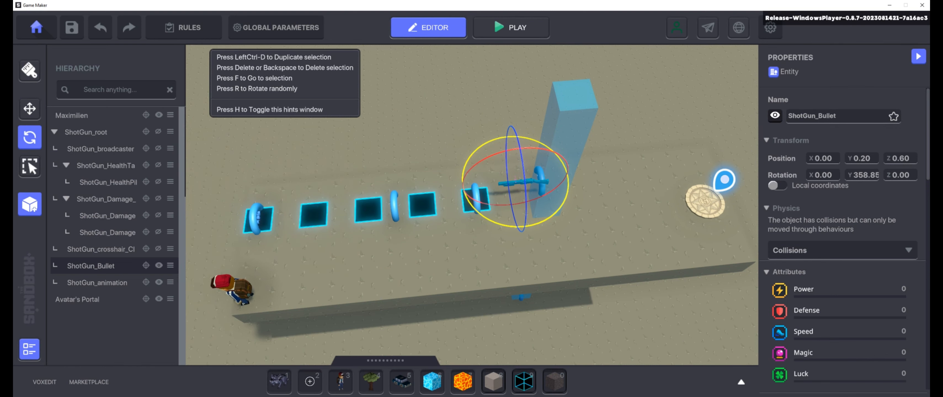
{"action": "left_click_drag", "start_coordinate": [516, 227], "coordinate": [517, 227]}
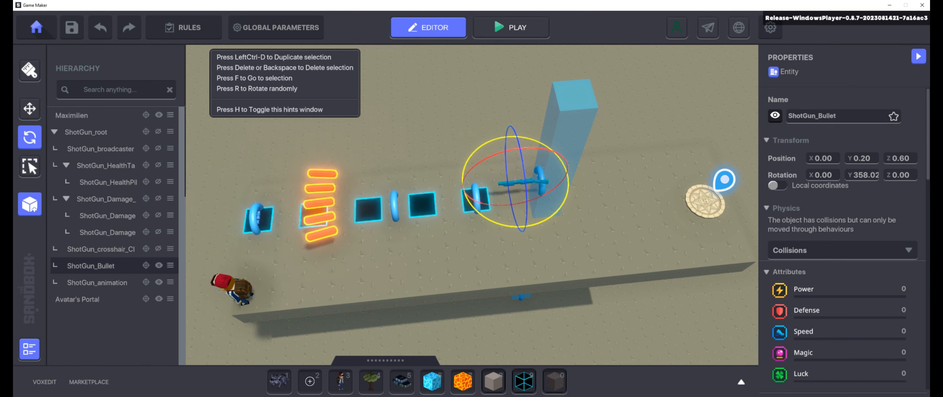
Play-test the rotated bullets by firing the shotgun at the enemy character, and exit the test.
{"action": "right_click_drag", "start_coordinate": [473, 205], "coordinate": [472, 172]}
{"action": "left_click", "coordinate": [511, 28]}
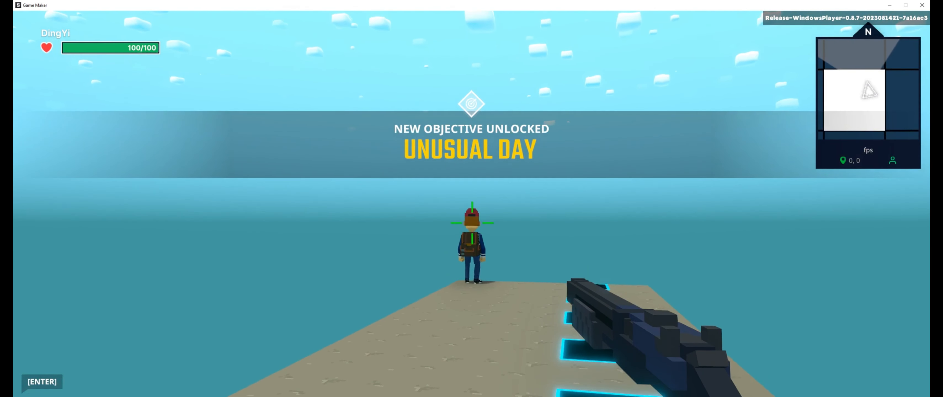
{"action": "left_click", "coordinate": [472, 223]}
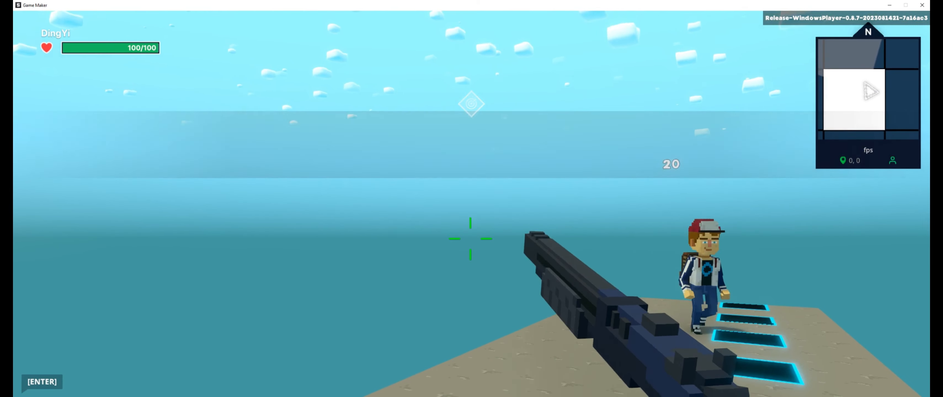
{"action": "left_click", "coordinate": [465, 247]}
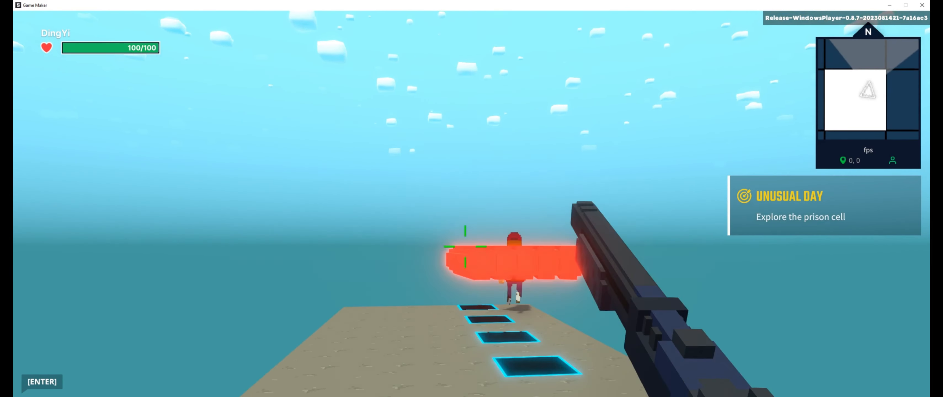
{"action": "left_click", "coordinate": [466, 223]}
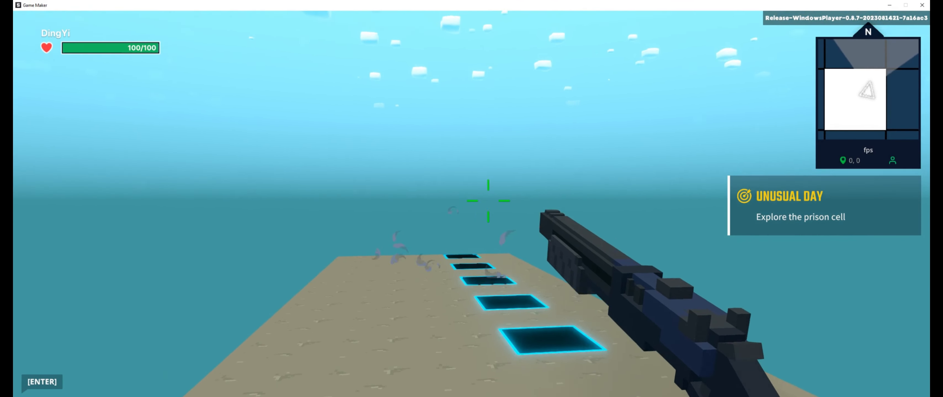
{"action": "left_click", "coordinate": [488, 201]}
{"action": "left_click", "coordinate": [474, 198]}
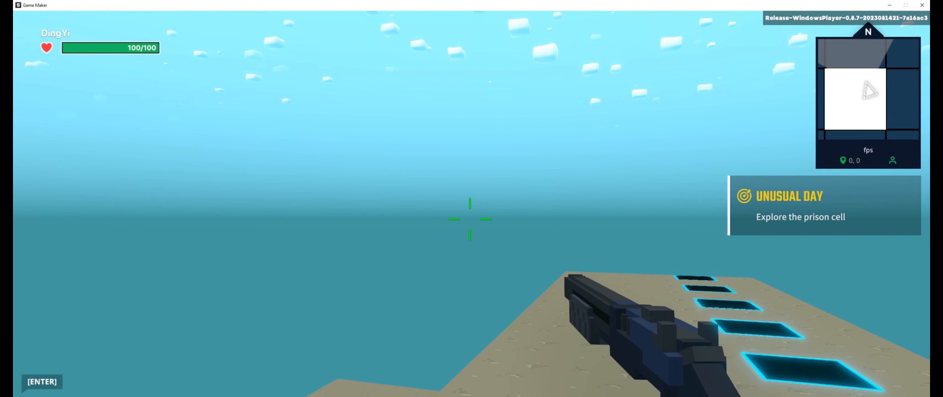
{"action": "key", "text": "Escape"}
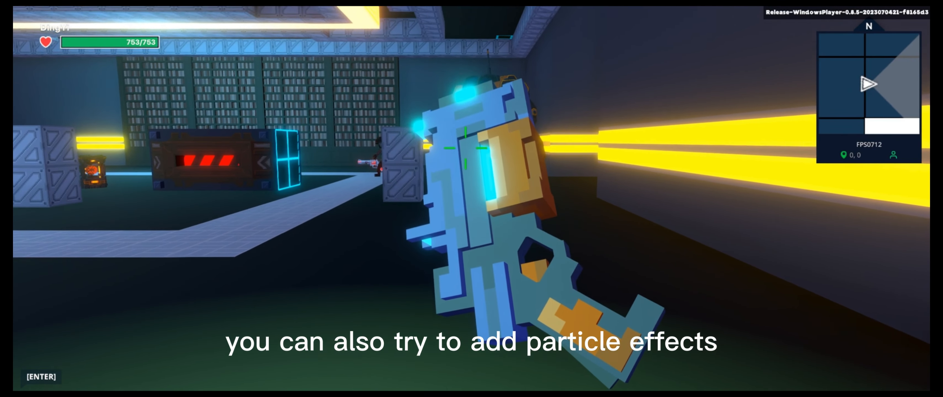
Move through the FPS0712 level and fire the pistol at the distant enemy to examine its particle effects.
{"action": "key", "text": "w"}
{"action": "key", "text": "a"}
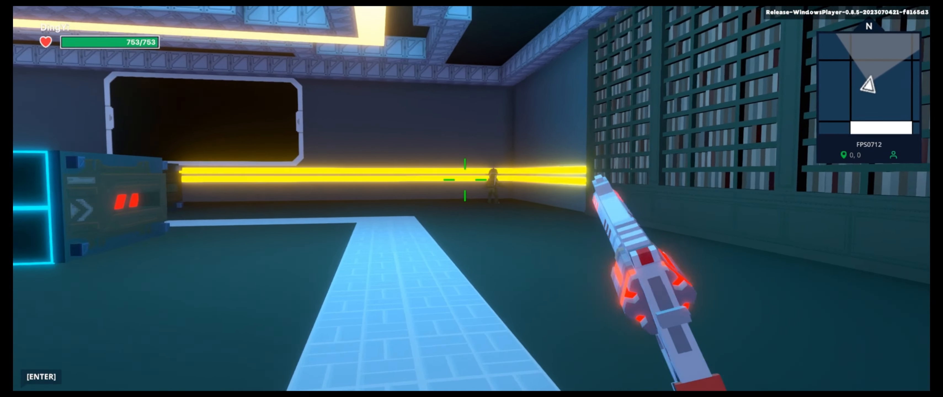
{"action": "key", "text": "w"}
{"action": "key", "text": "s"}
{"action": "left_click", "coordinate": [467, 179]}
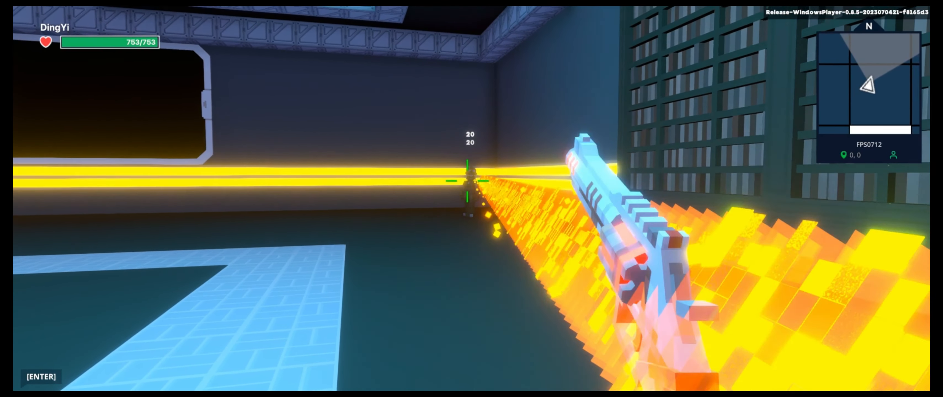